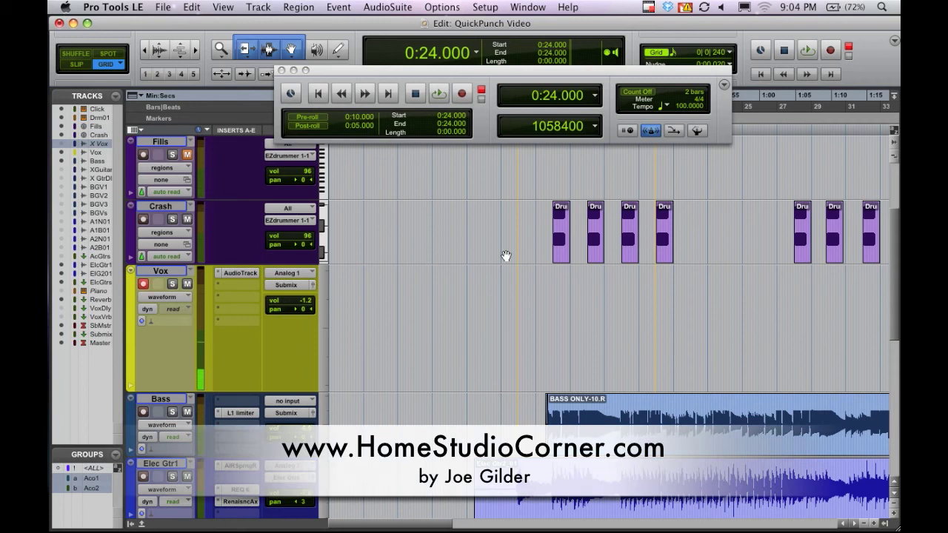
- Zoom the timeline out two steps and back in one so the ruler reaches about 2:30
key(super+bracketleft)
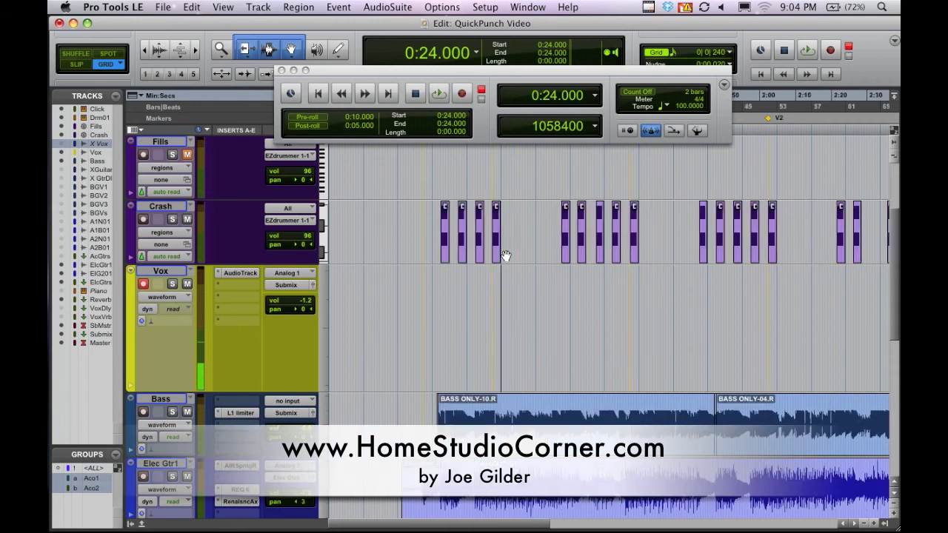
key(super+bracketleft)
key(super+bracketright)
- Try test selections on the Vox track, zooming in on one range and back out
drag(493, 286, 521, 289)
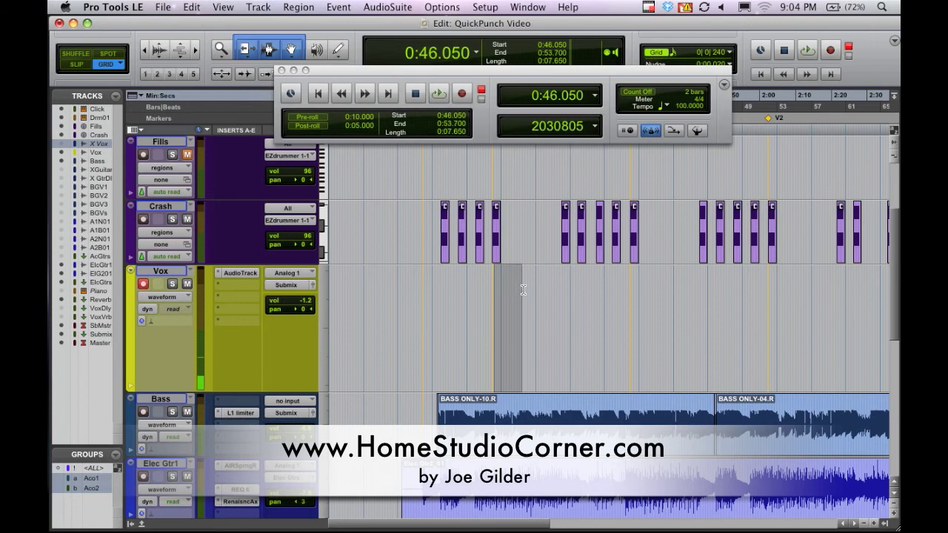
key(super+bracketright)
key(super+bracketright)
key(super+bracketright)
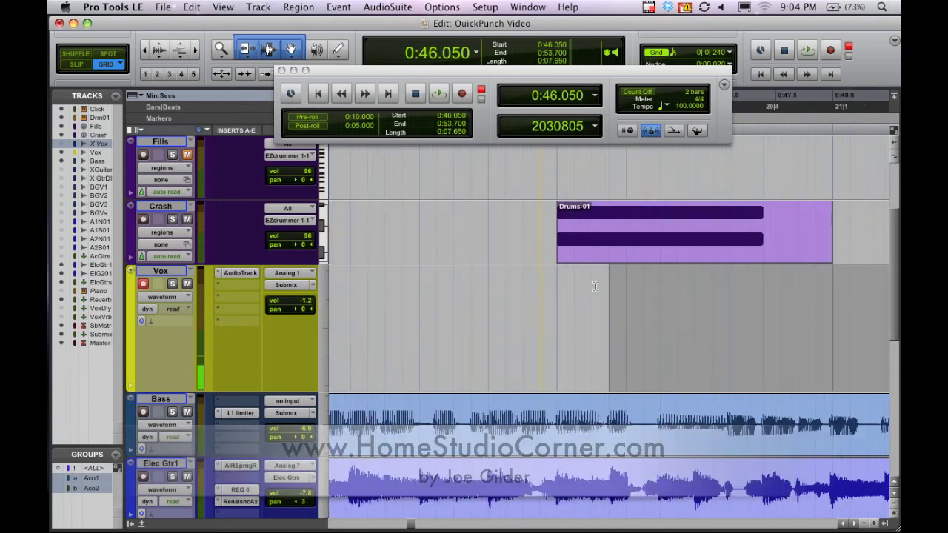
drag(596, 289, 721, 285)
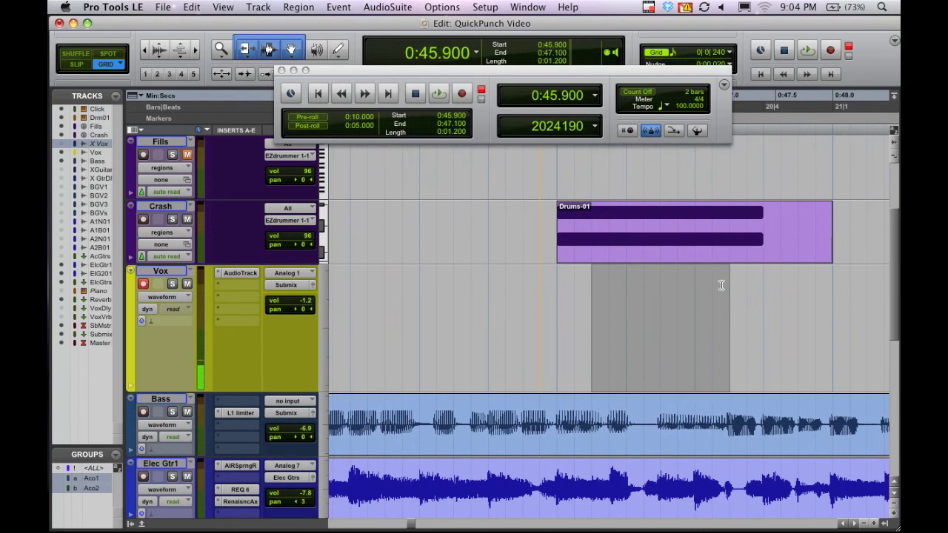
key(super+bracketleft)
key(super+bracketleft)
key(super+bracketleft)
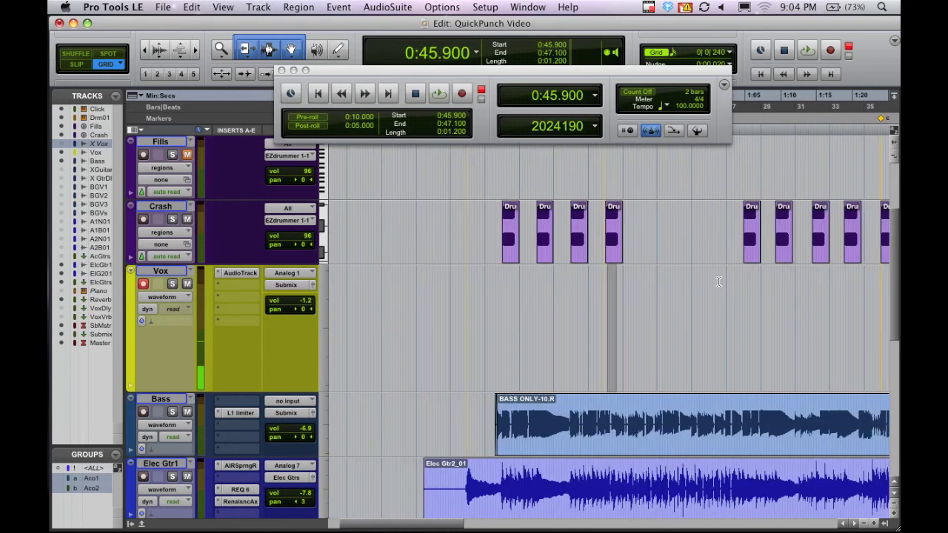
scroll(587, 333, right, 5)
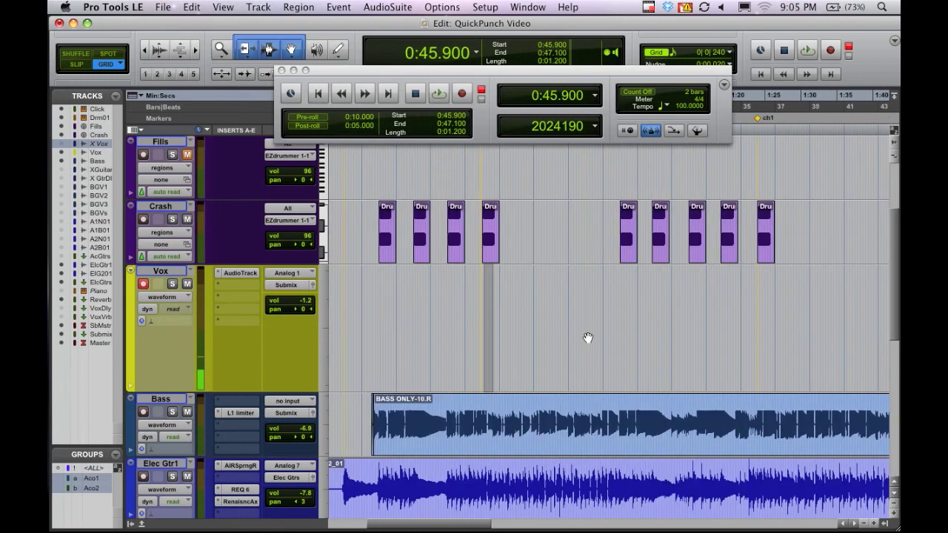
scroll(587, 329, left, 1)
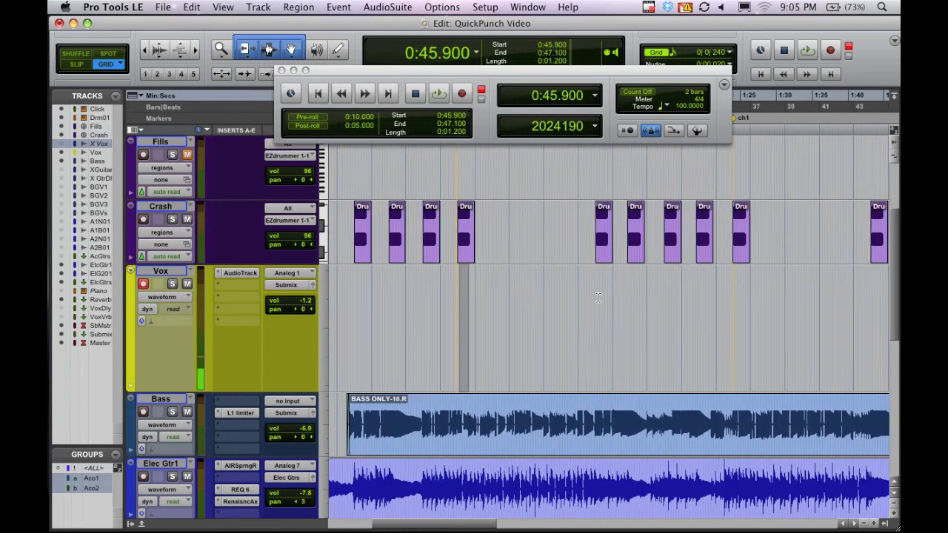
- Leave an insertion point on Vox near 1:02 and reveal the Bars|Beats ruler with markers v1 and ch1
drag(576, 297, 619, 298)
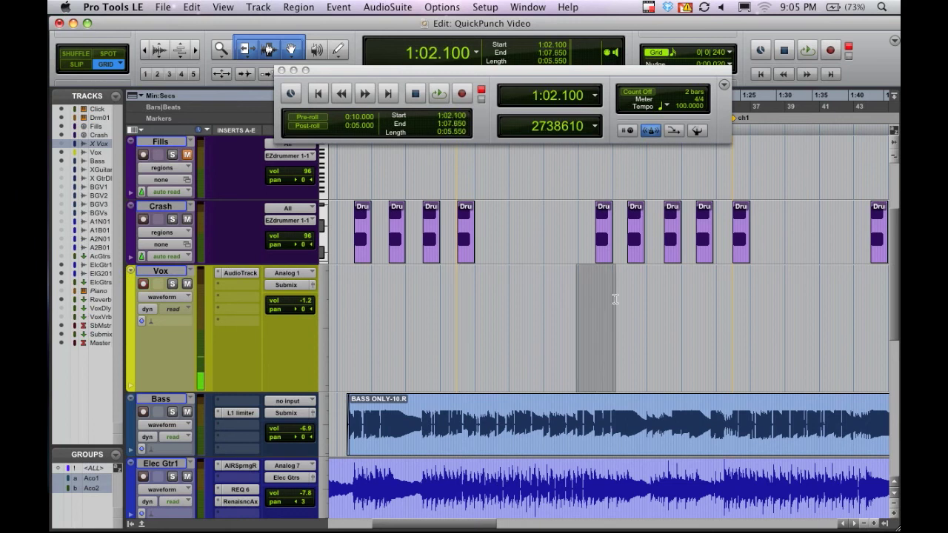
click(624, 299)
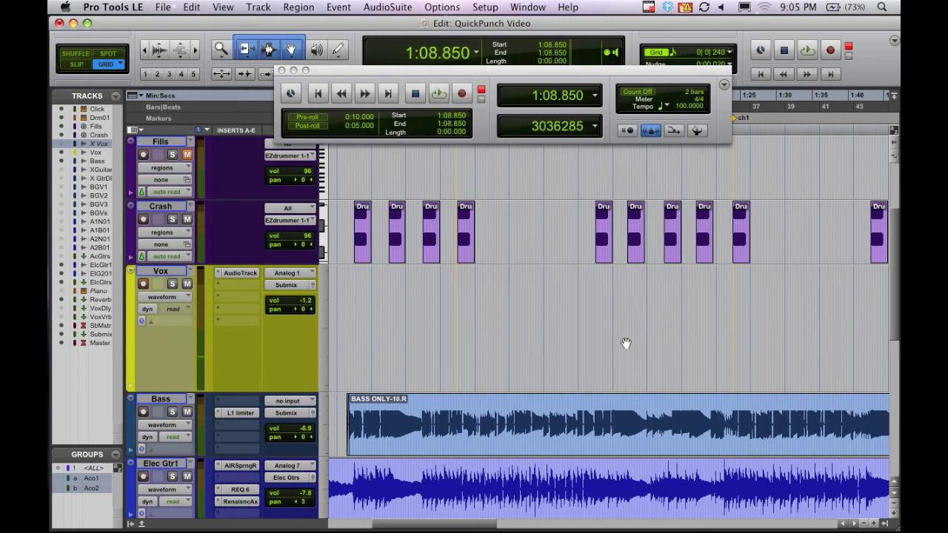
scroll(626, 343, right, 5)
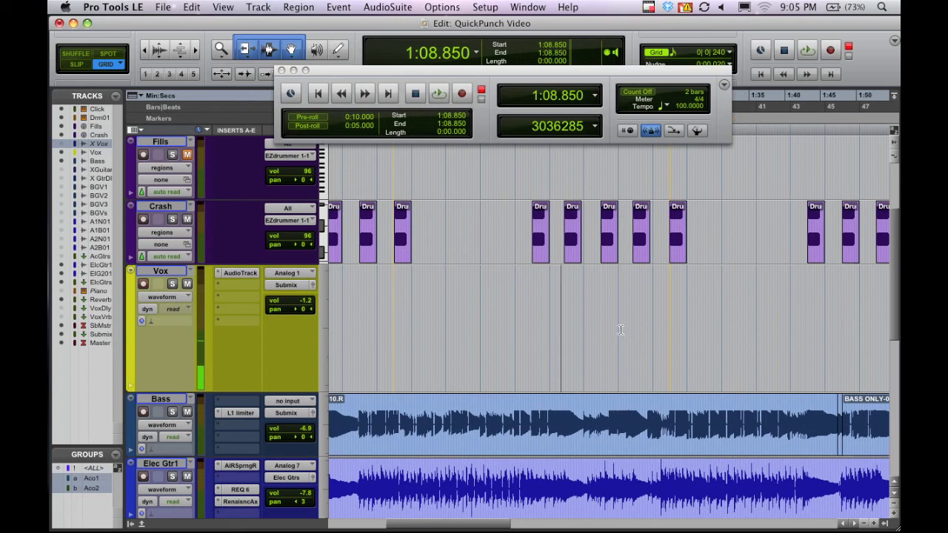
drag(550, 68, 553, 20)
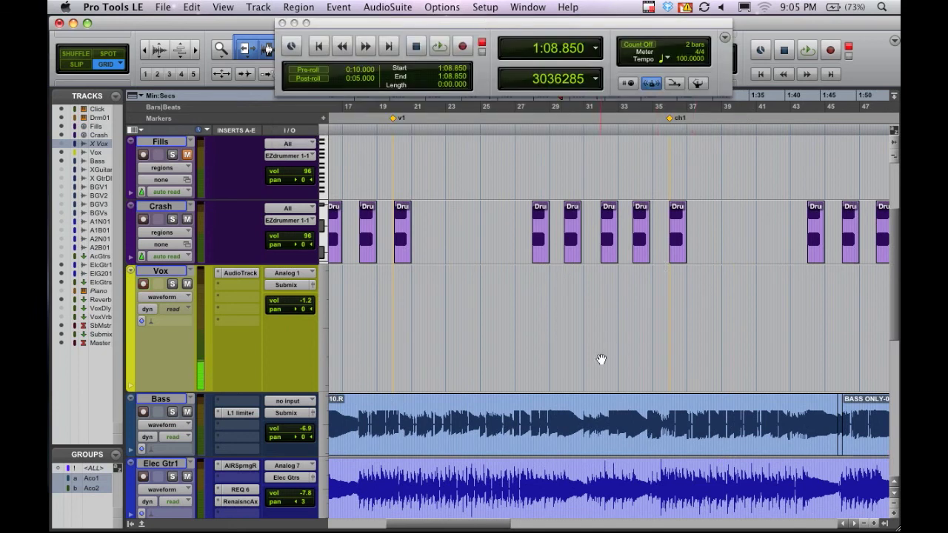
- Record-arm the Vox track with the insertion point placed around bar 41
scroll(707, 296, right, 3)
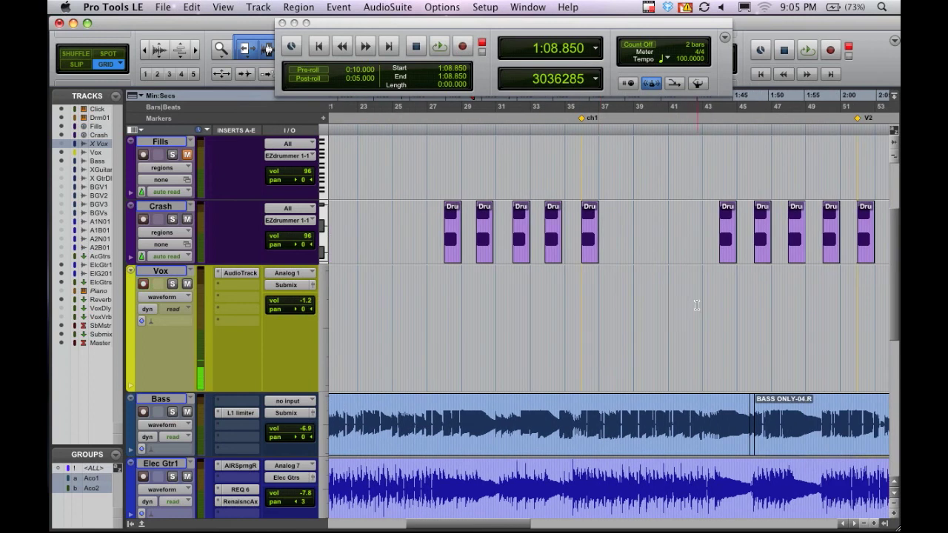
drag(668, 302, 753, 302)
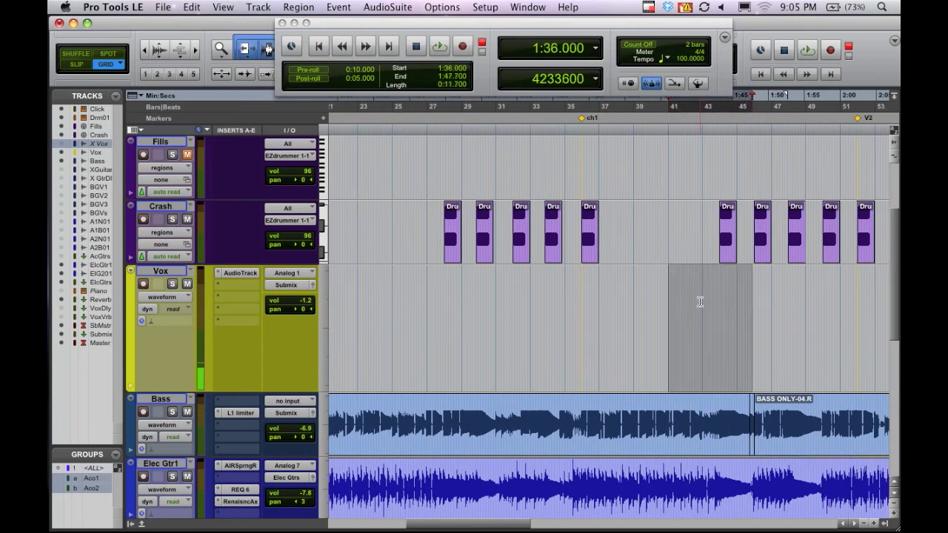
click(699, 302)
click(667, 301)
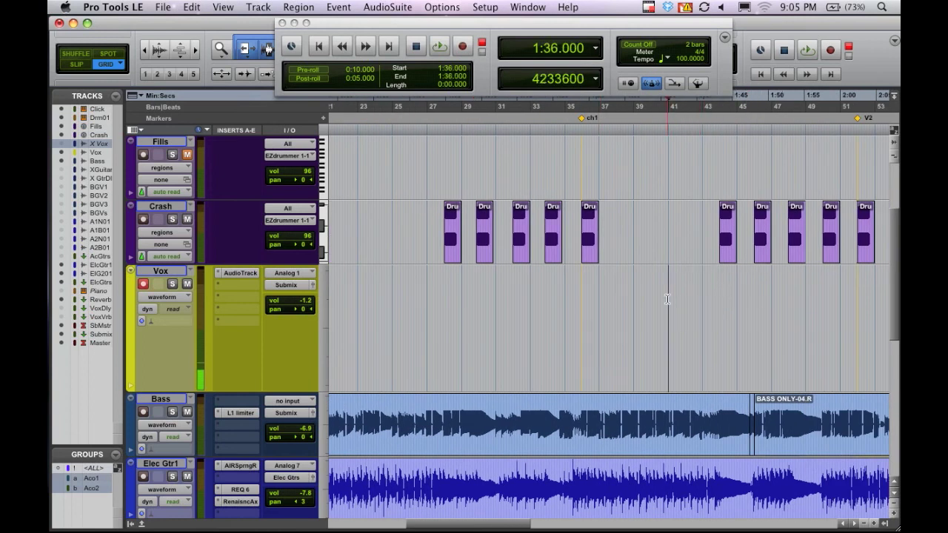
click(703, 300)
key(shift+r)
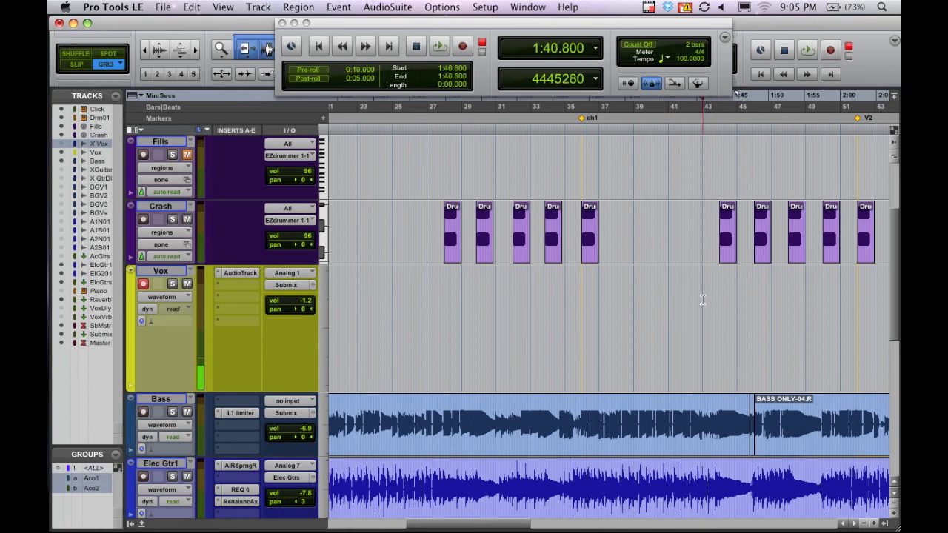
- Zoom in, set the record start point at 1:36.000 and start recording the vocal
drag(702, 299, 669, 293)
click(669, 294)
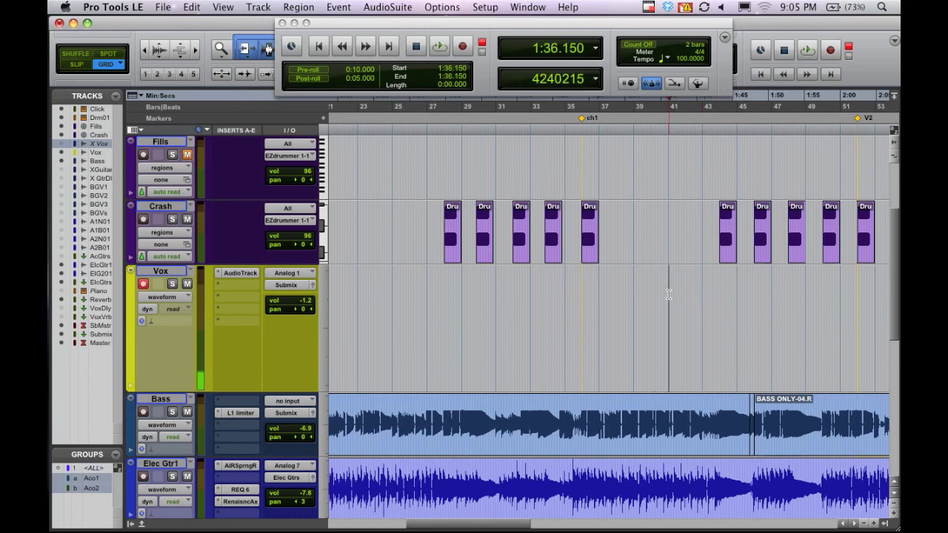
key(super+bracketright)
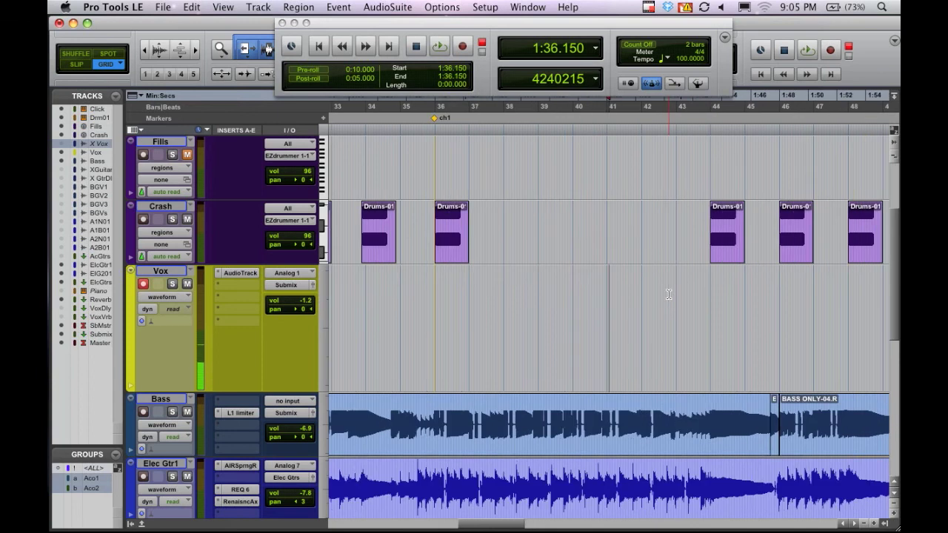
click(607, 288)
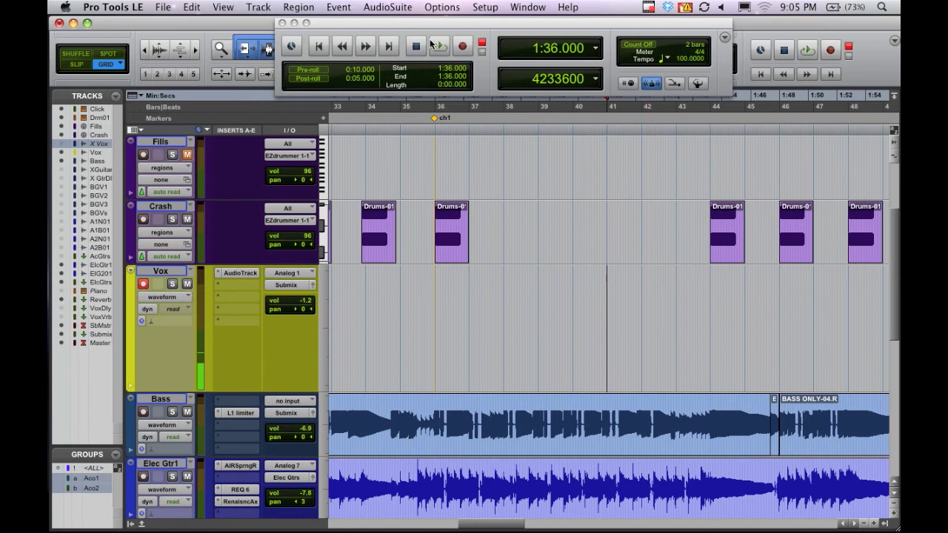
drag(433, 28, 428, 45)
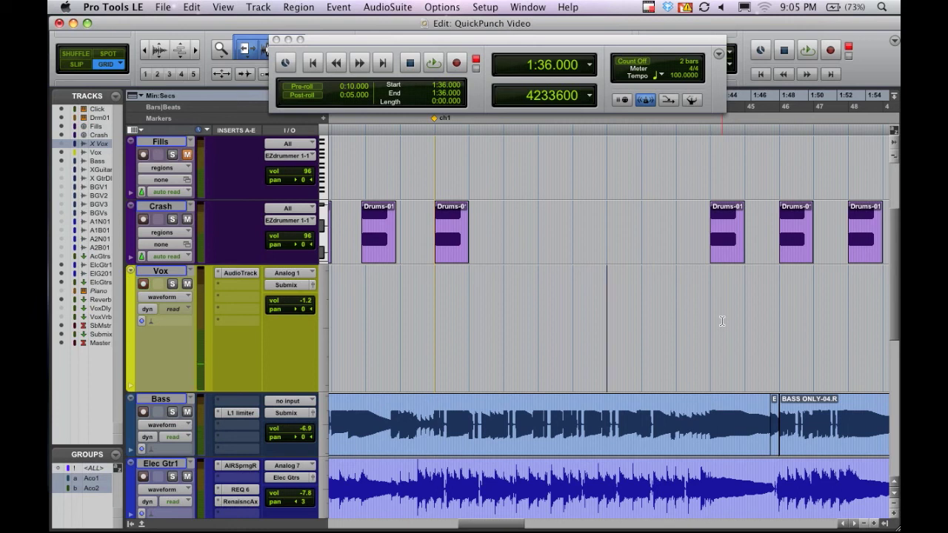
key(super+space)
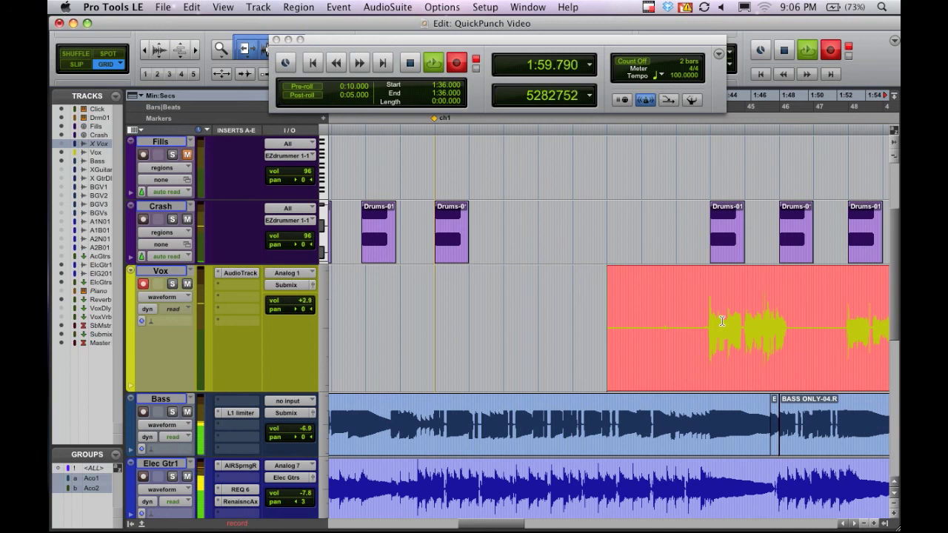
- Stop recording to keep the new Vox_05 take starting at 1:36
key(space)
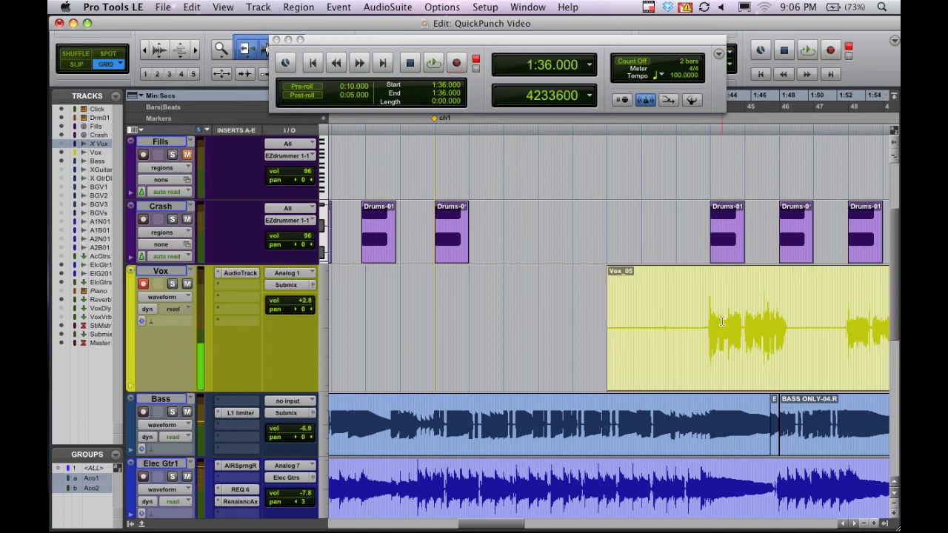
- Select the end of Vox_05 up to 1:57.750 and enable 5-second pre-roll and post-roll
scroll(664, 354, right, 5)
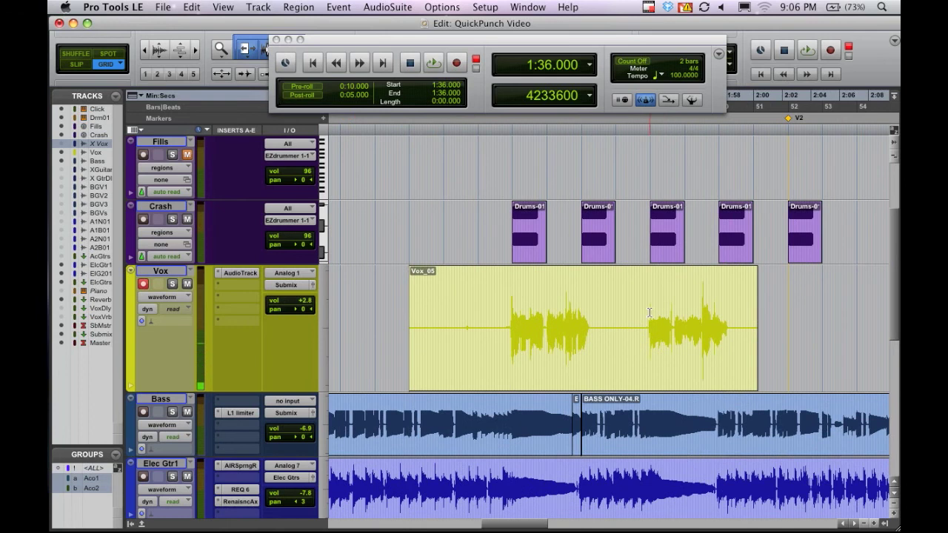
drag(642, 317, 729, 325)
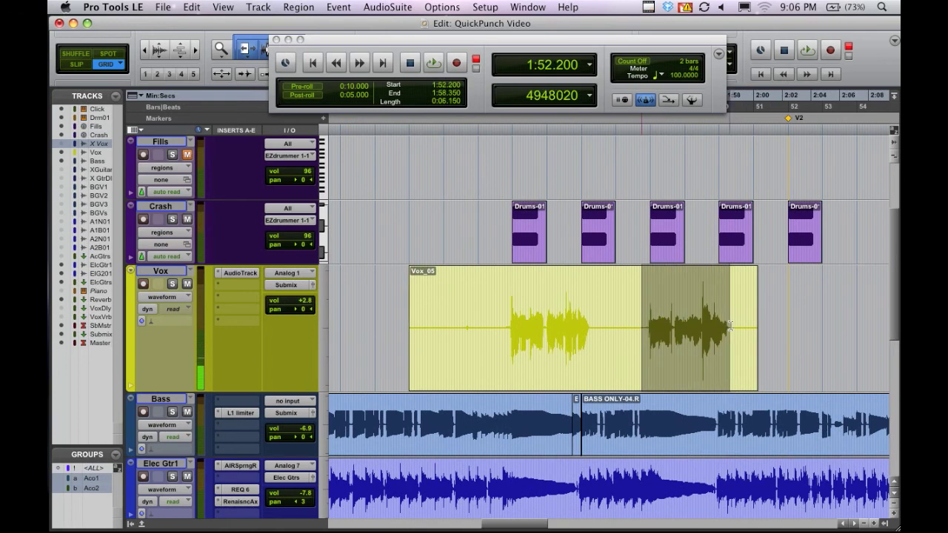
click(632, 304)
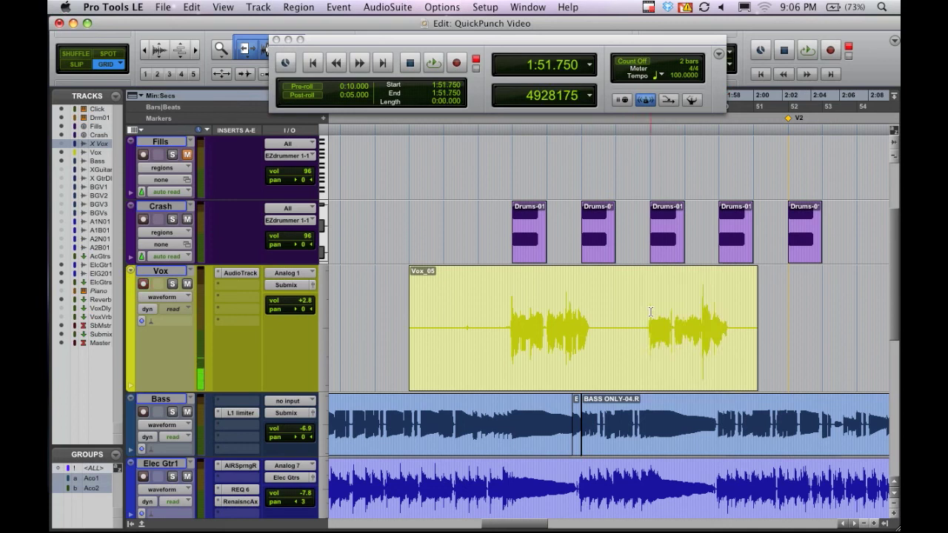
drag(641, 317, 721, 330)
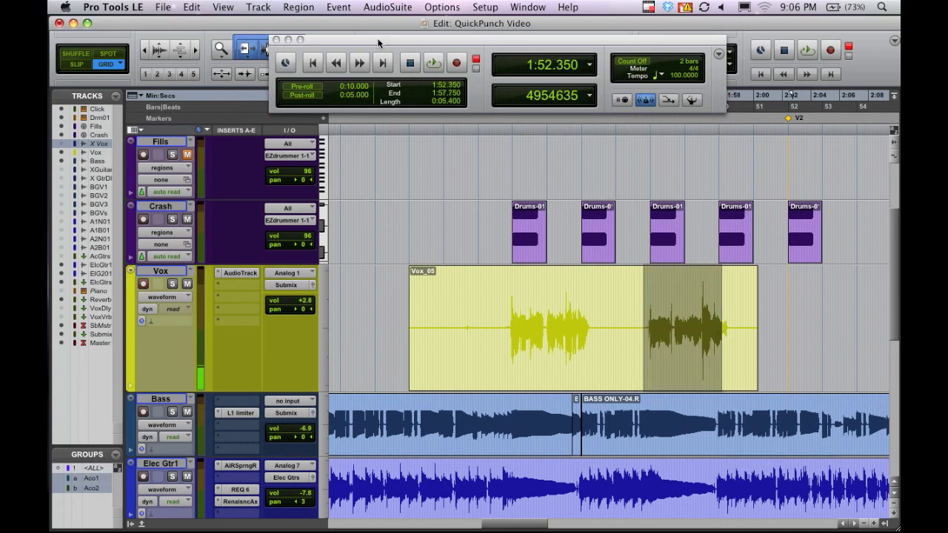
drag(378, 46, 374, 94)
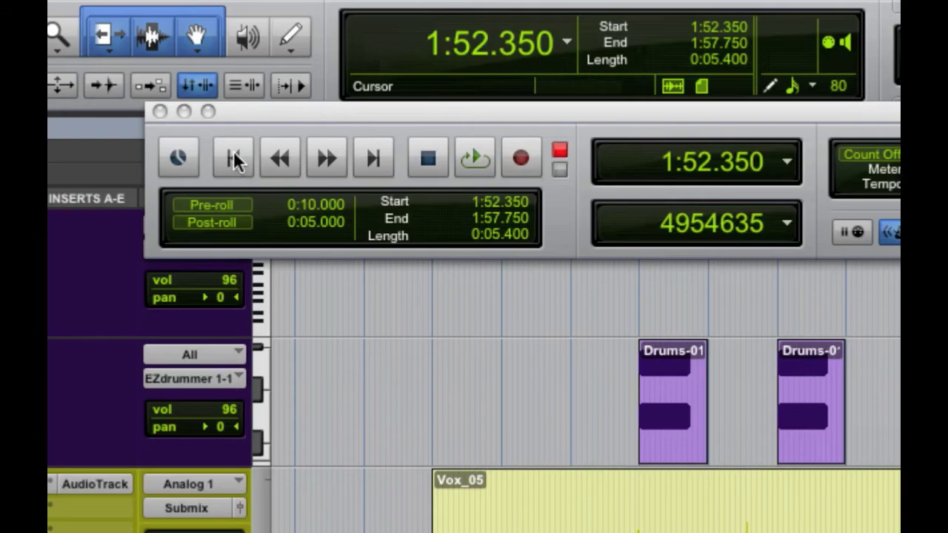
click(223, 204)
click(236, 222)
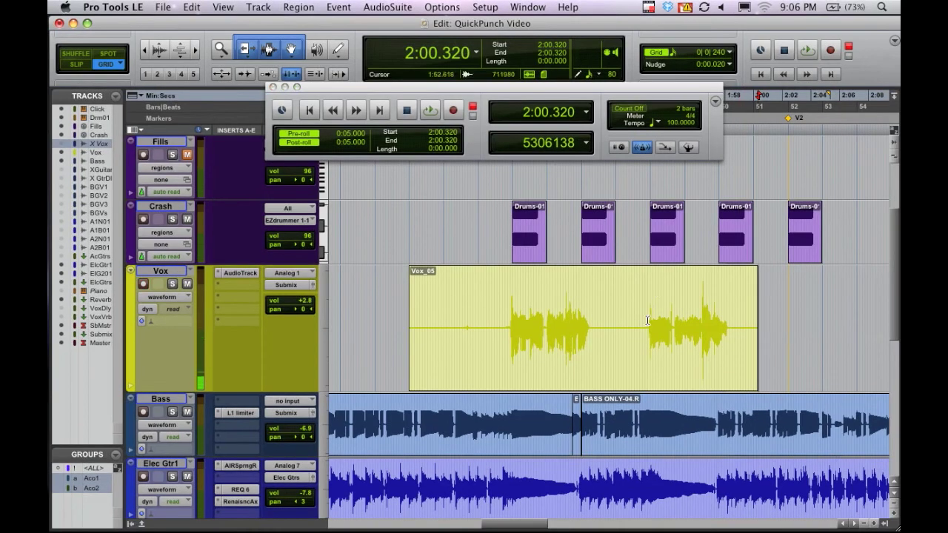
- Punch-record over 1:52.650–1:57.600 on Vox, creating the Vox_06 take
drag(649, 321, 719, 320)
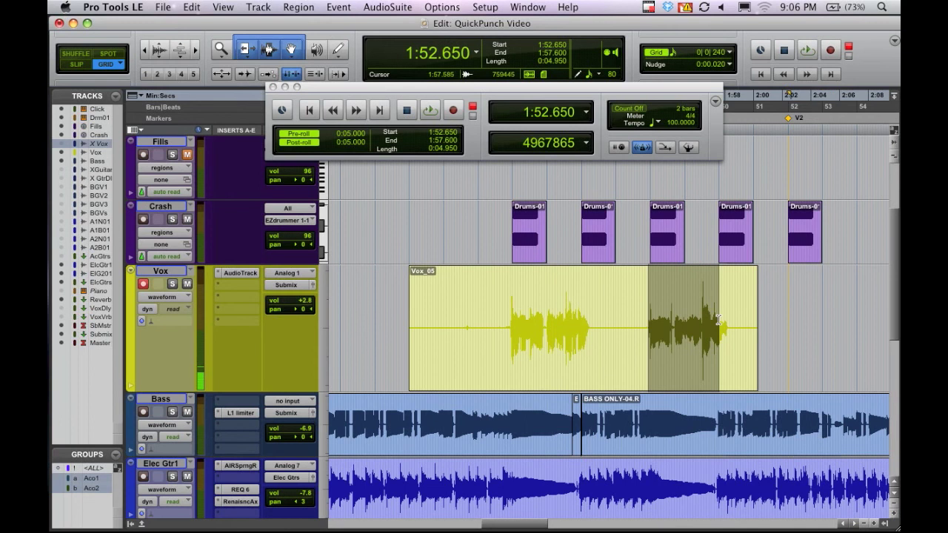
key(super+space)
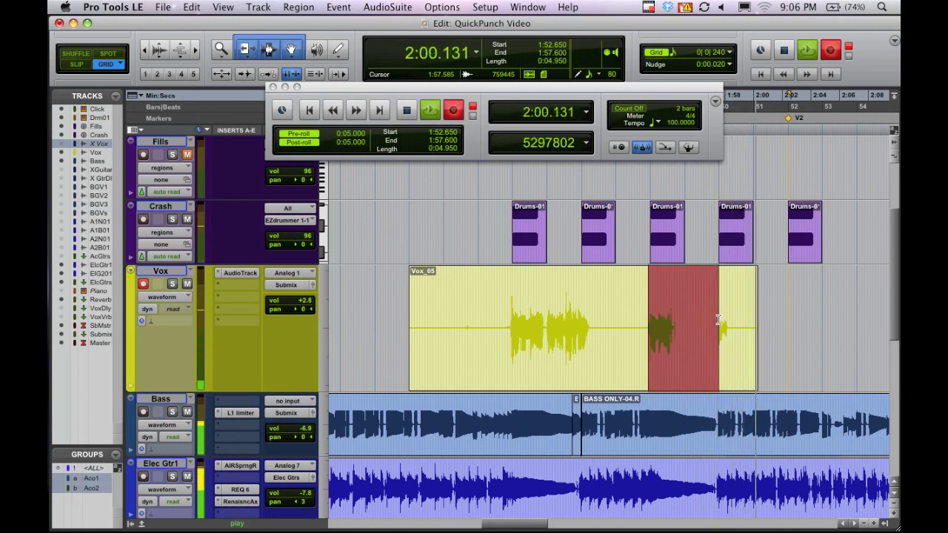
key(space)
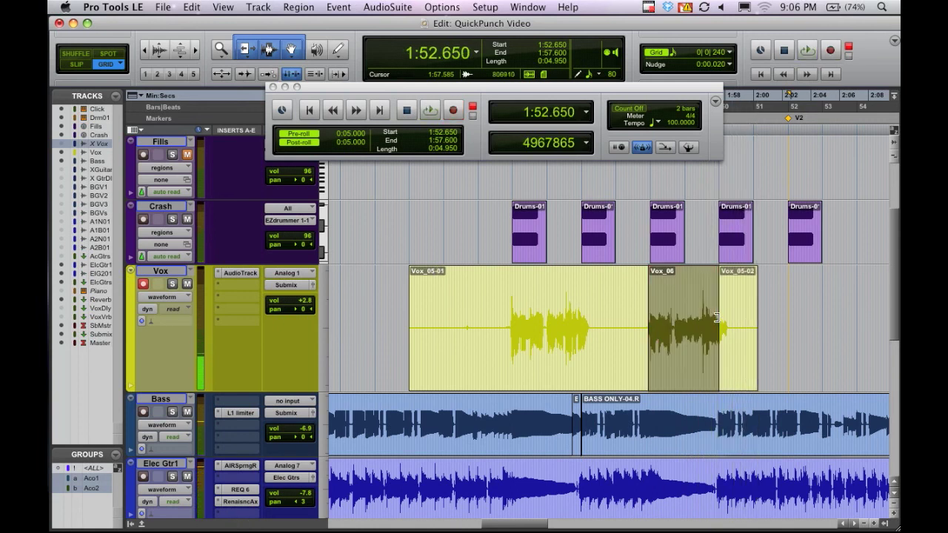
- Zoom in on Vox_06, test-trim its end, and play back from 1:56.550 across the punch
key(super+bracketright)
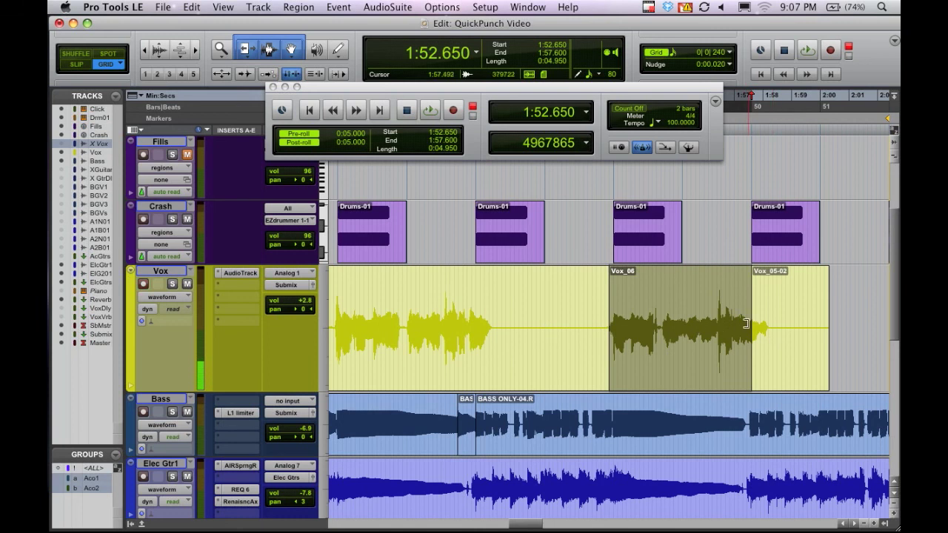
drag(750, 326, 744, 334)
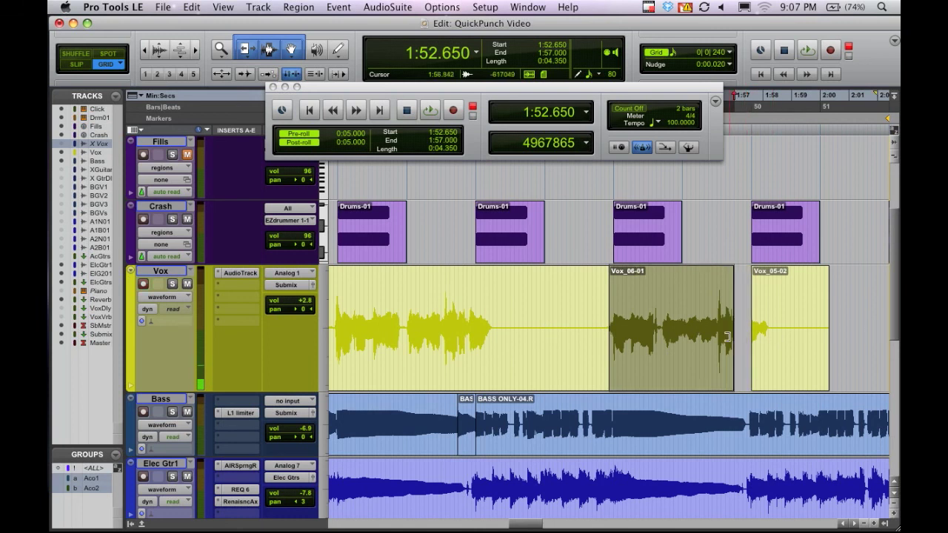
drag(745, 337, 749, 336)
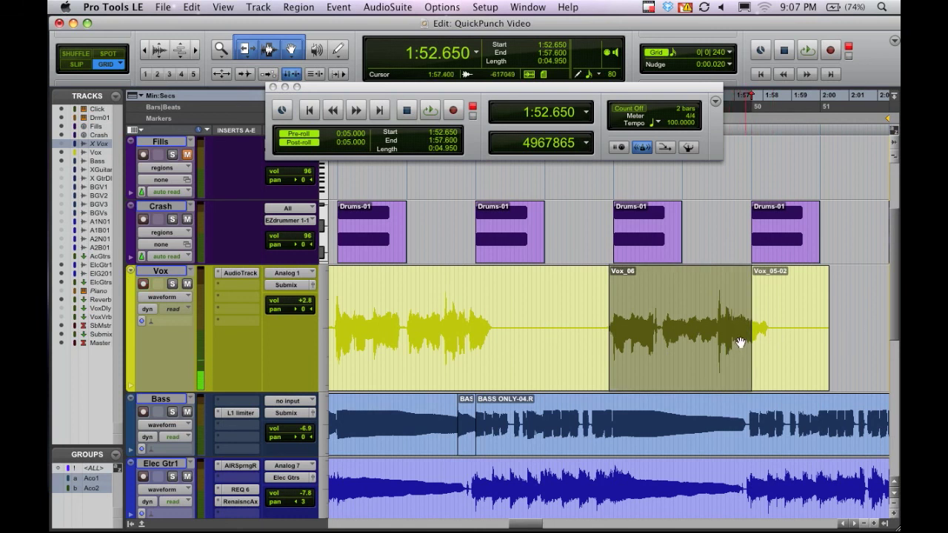
click(704, 318)
click(719, 308)
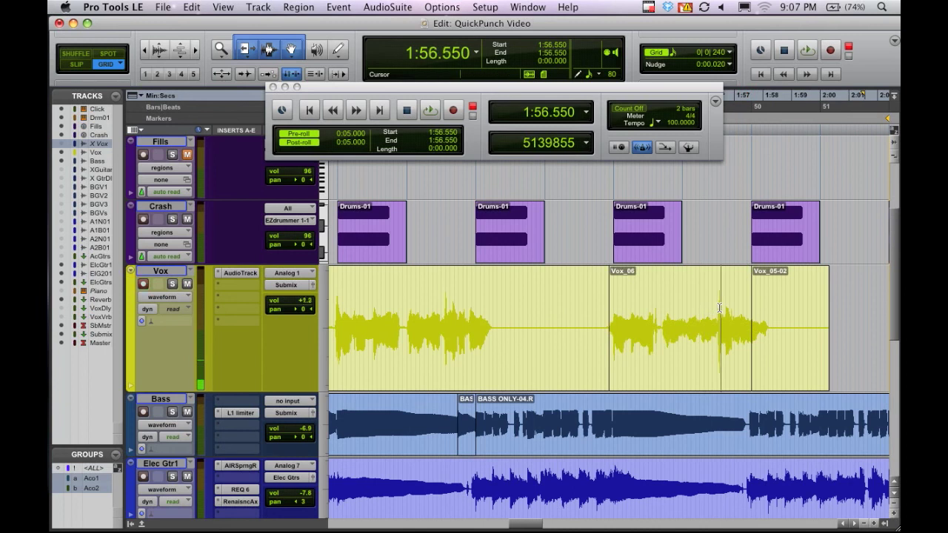
key(space)
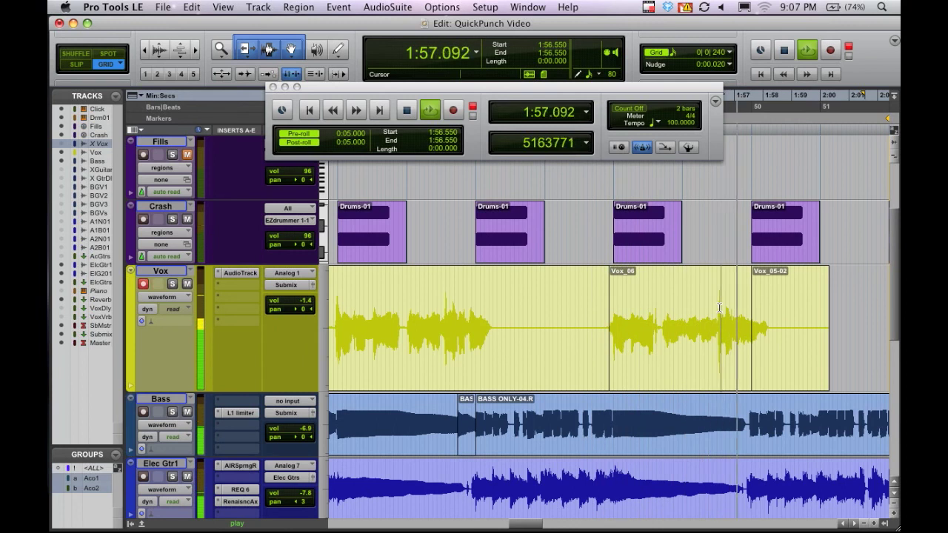
key(space)
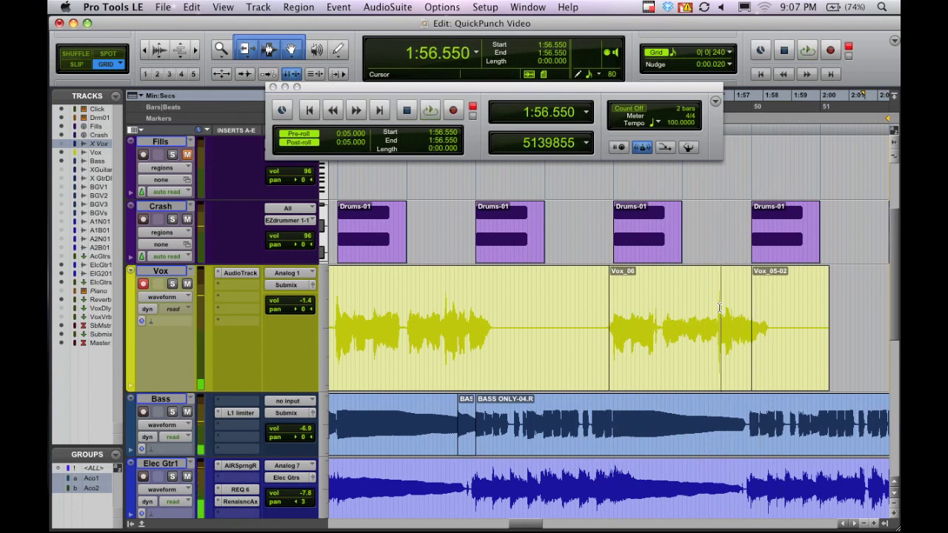
- Select Vox_05-02 and then Vox_06, and delete the Vox_06 take
double_click(759, 328)
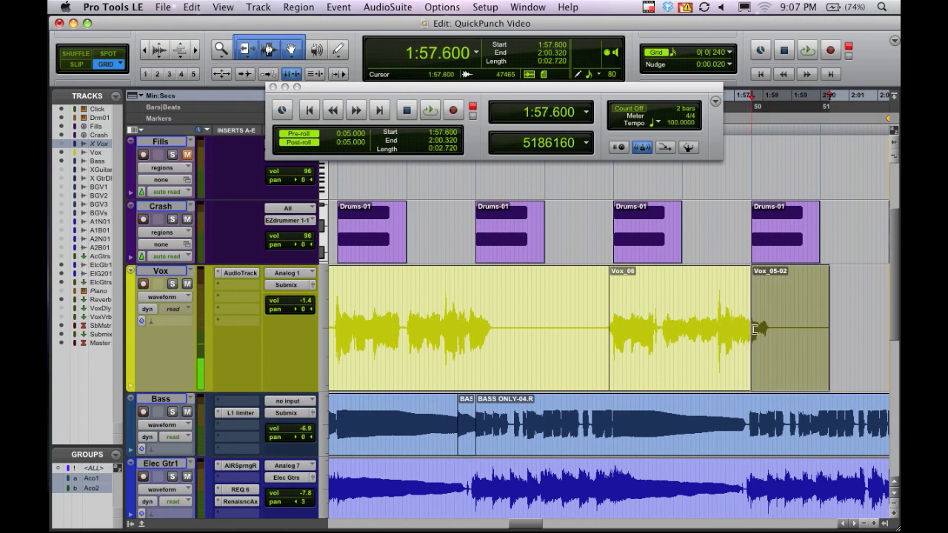
click(674, 340)
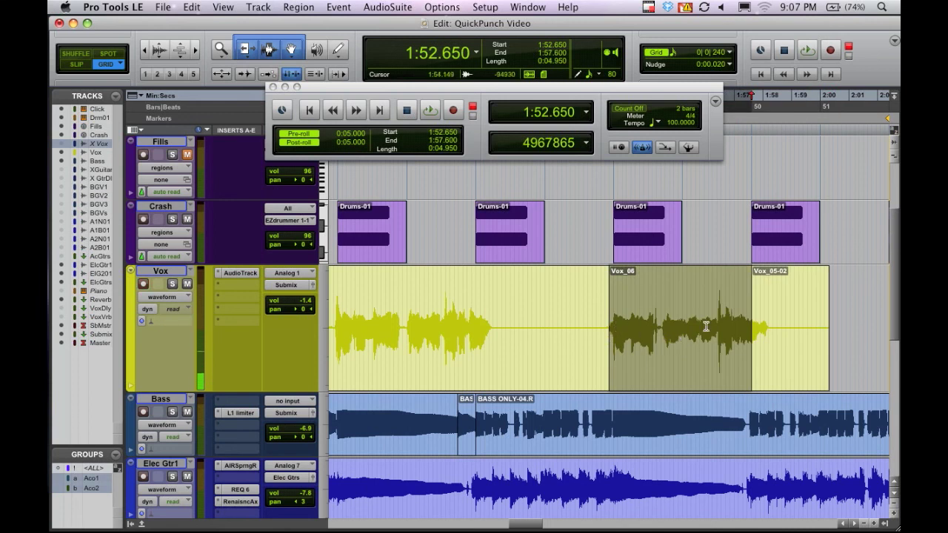
key(Delete)
- Extend Vox_05-02's start left and heal the Vox audio across 1:51.900–1:54.900 into one region
drag(755, 331, 598, 330)
drag(586, 292, 674, 292)
key(super+h)
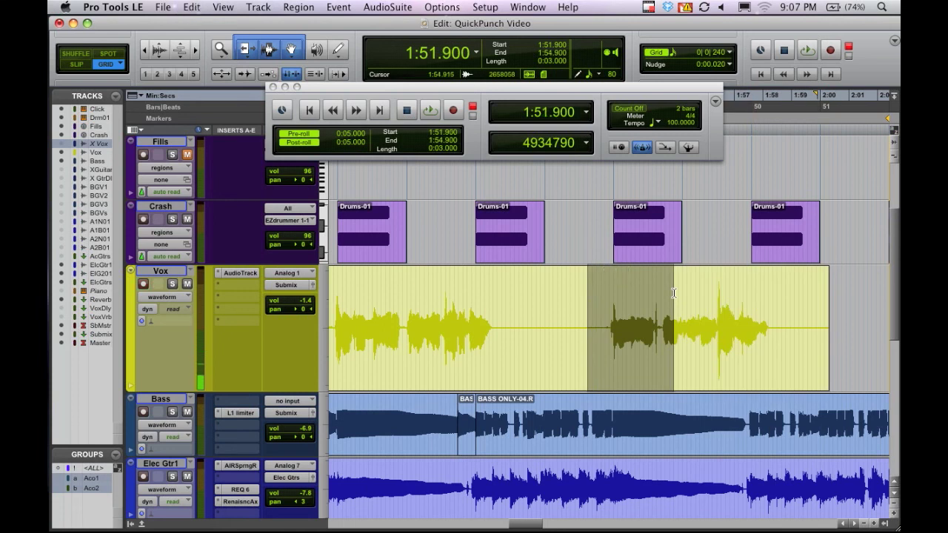
click(688, 308)
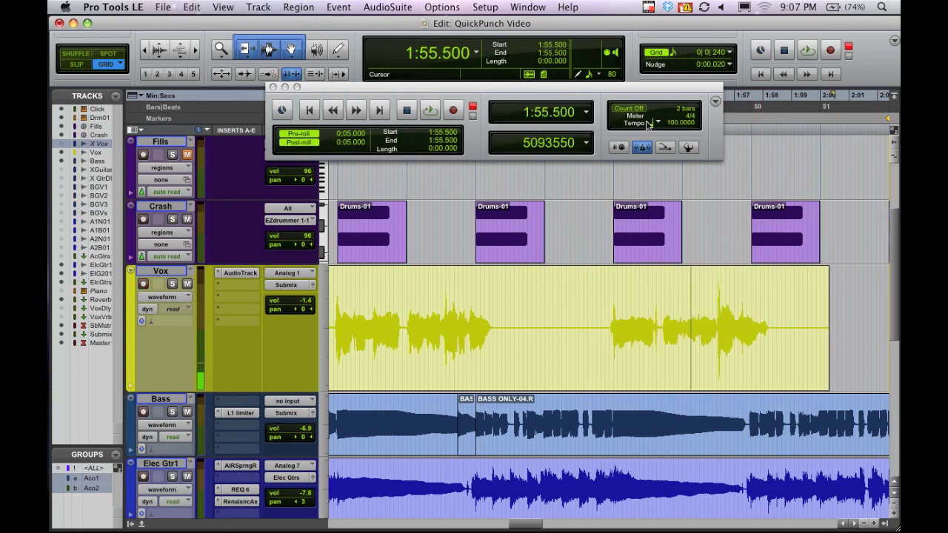
click(446, 7)
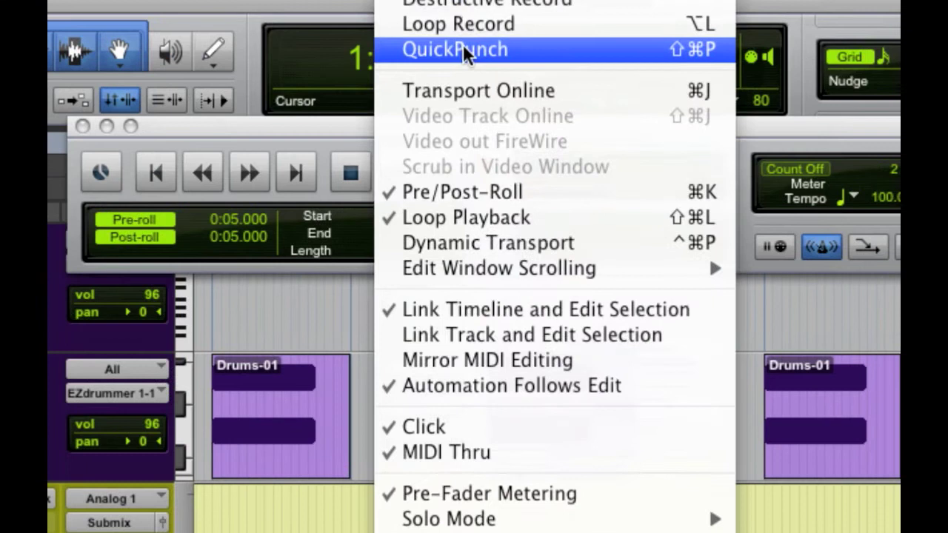
- Enable QuickPunch, set the playback start to 1:48.600 on Vox, and disable pre- and post-roll
click(461, 49)
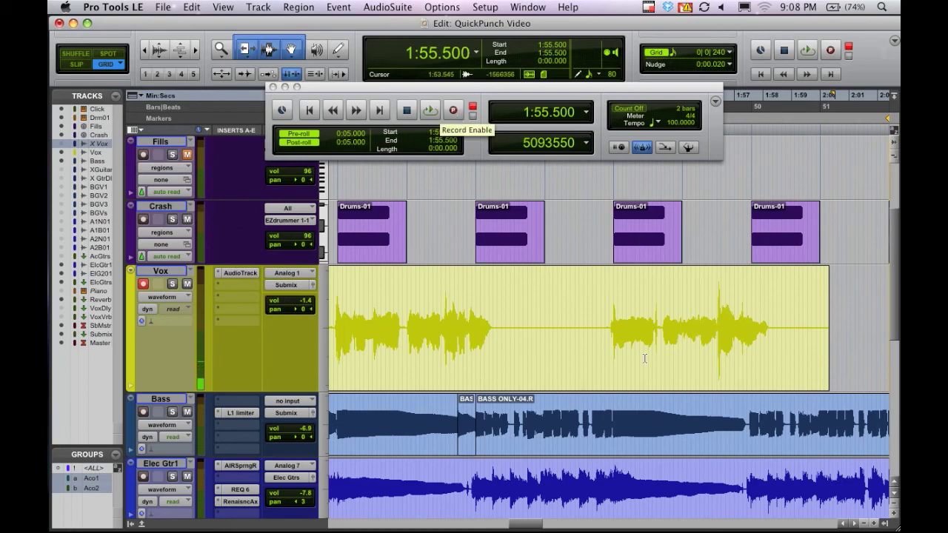
click(544, 316)
click(492, 318)
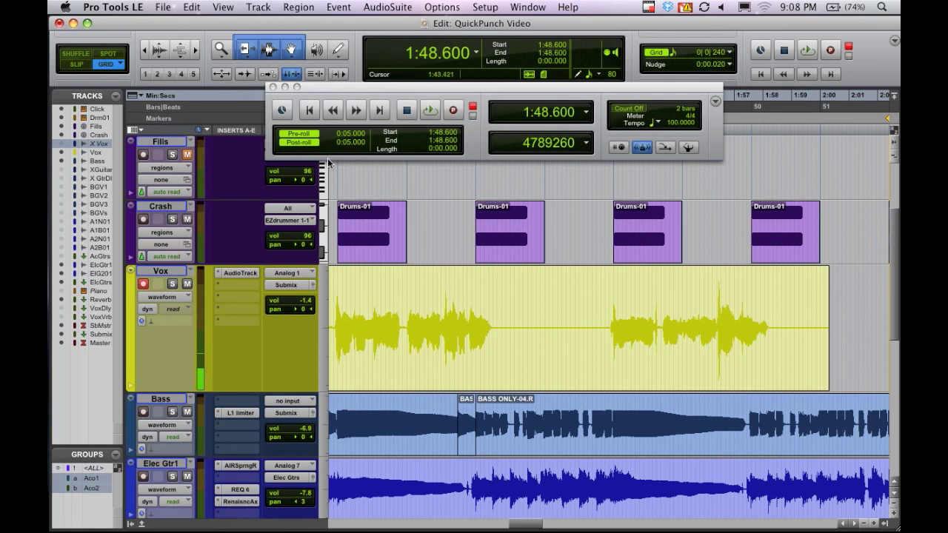
click(317, 136)
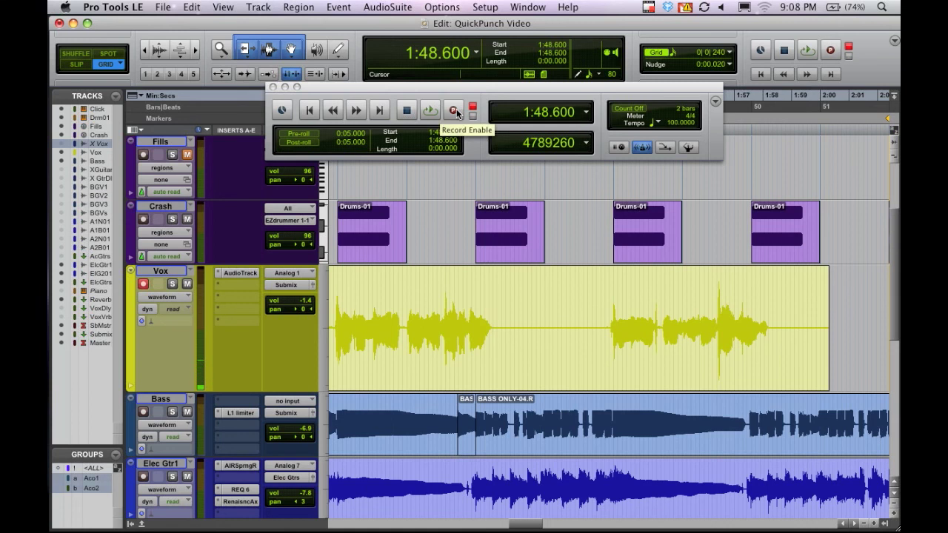
- Play from 1:48.600 and punch in several short QuickPunch takes on the Vox track
key(space)
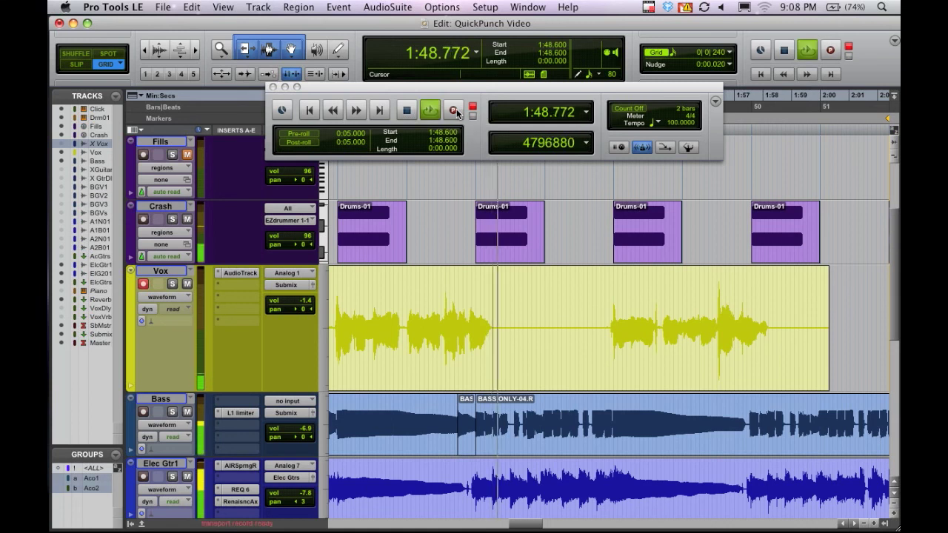
click(453, 111)
click(457, 112)
click(457, 112)
click(457, 112)
click(457, 111)
click(457, 112)
key(space)
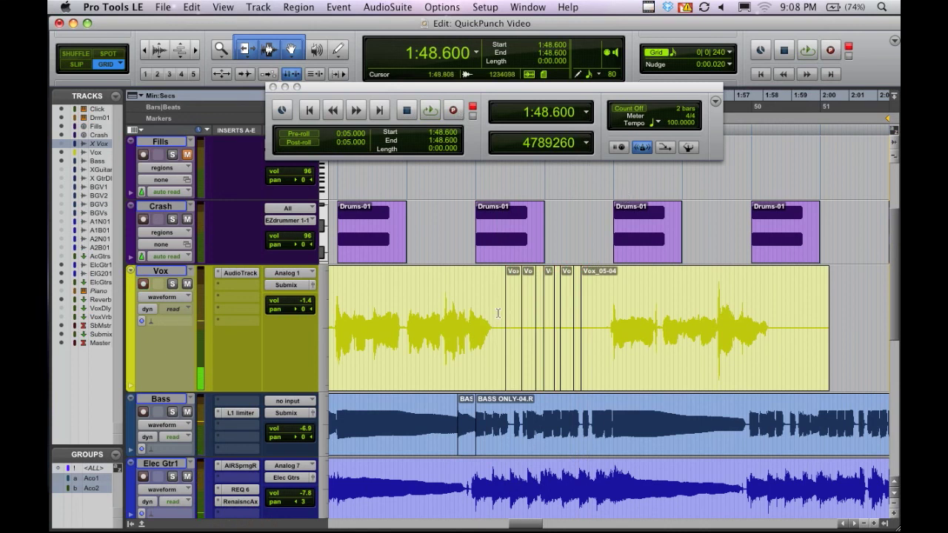
- Delete the punched takes, trim Vox_05-04's start back to fill the gap, and place the edit point at 1:52.800
drag(498, 313, 591, 322)
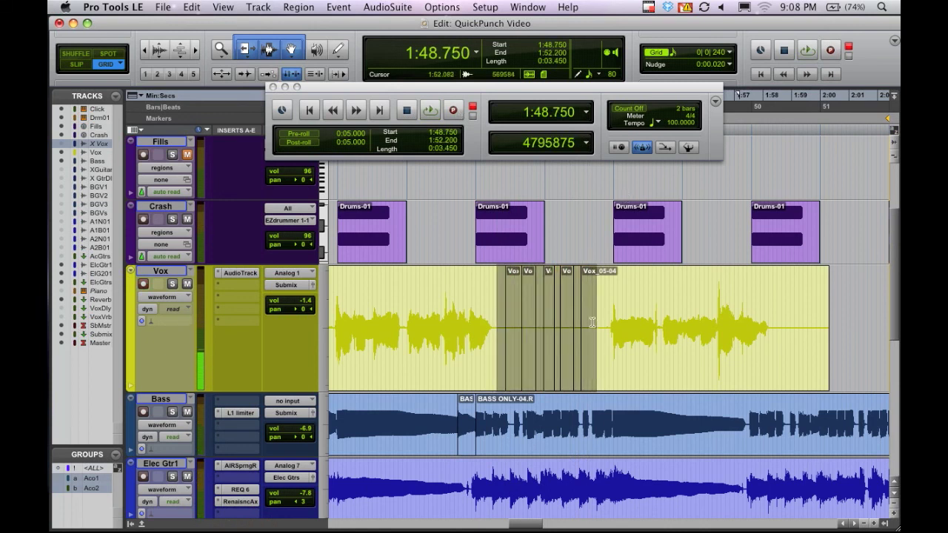
key(Delete)
double_click(614, 323)
shift+click(494, 321)
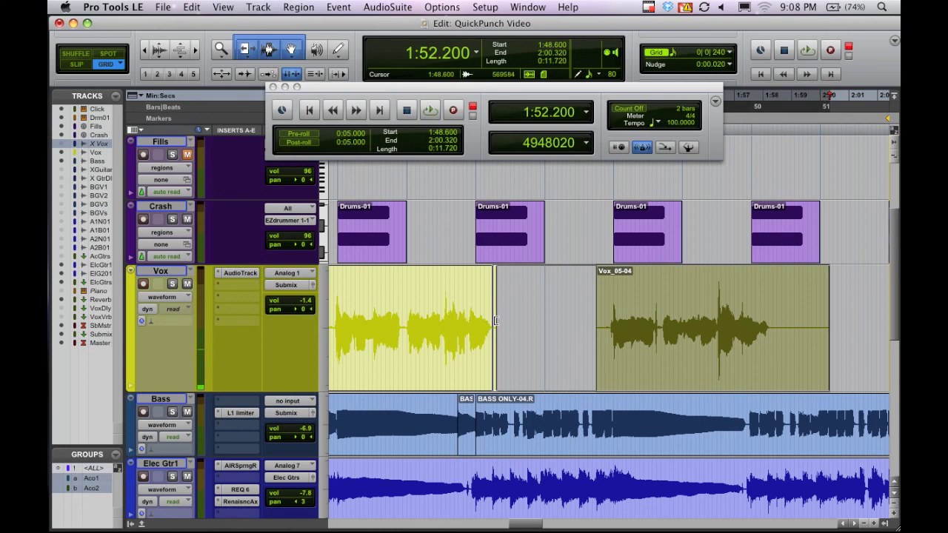
key(super+t)
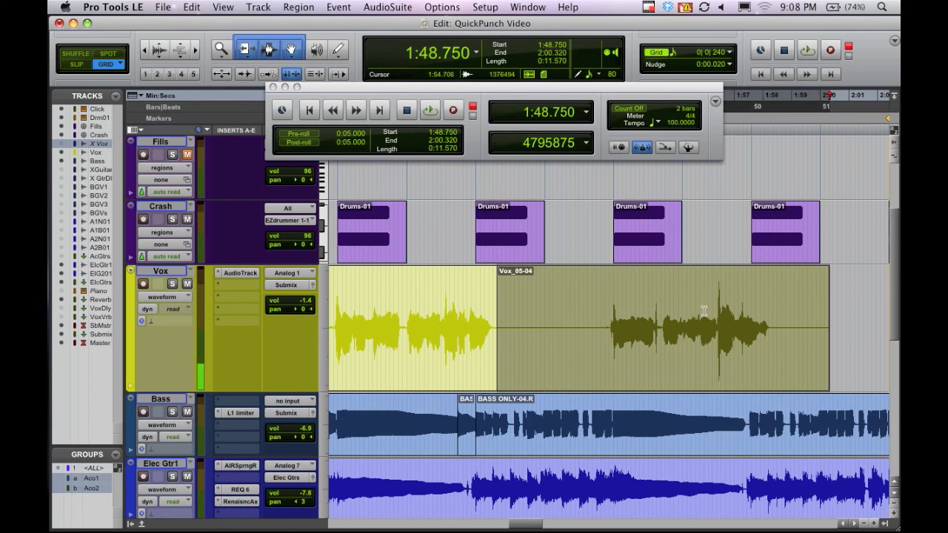
drag(623, 324, 611, 325)
click(623, 323)
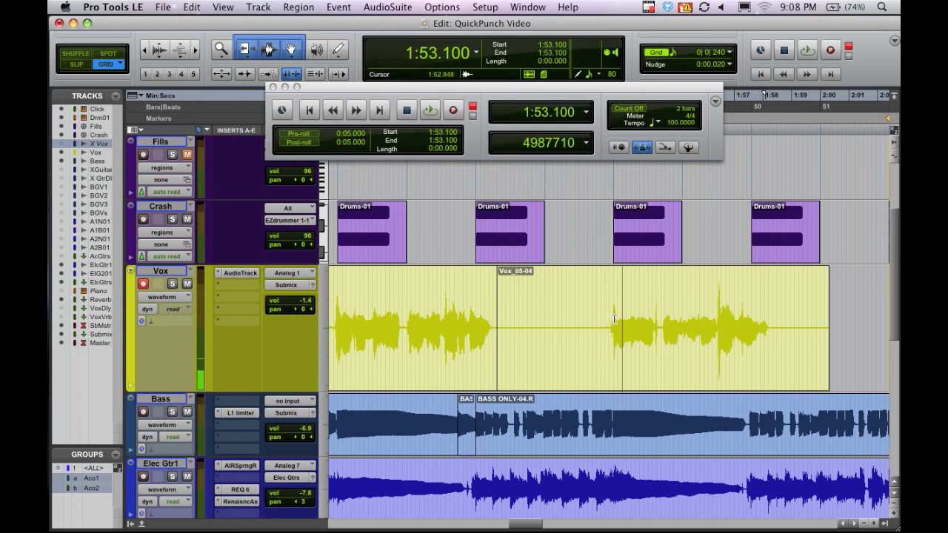
- Play from 1:47.550 and QuickPunch a new Vox take, Vox_08-01, over the second phrase
click(612, 322)
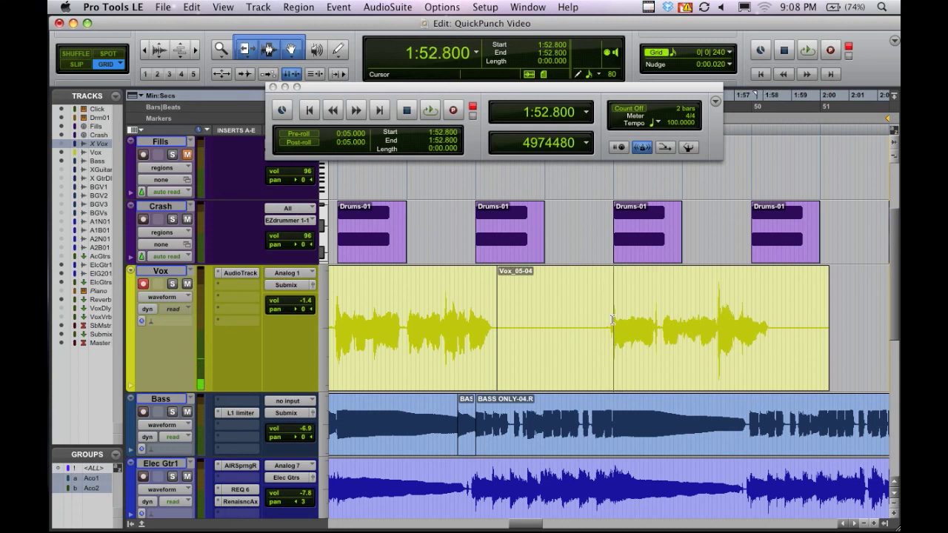
click(462, 317)
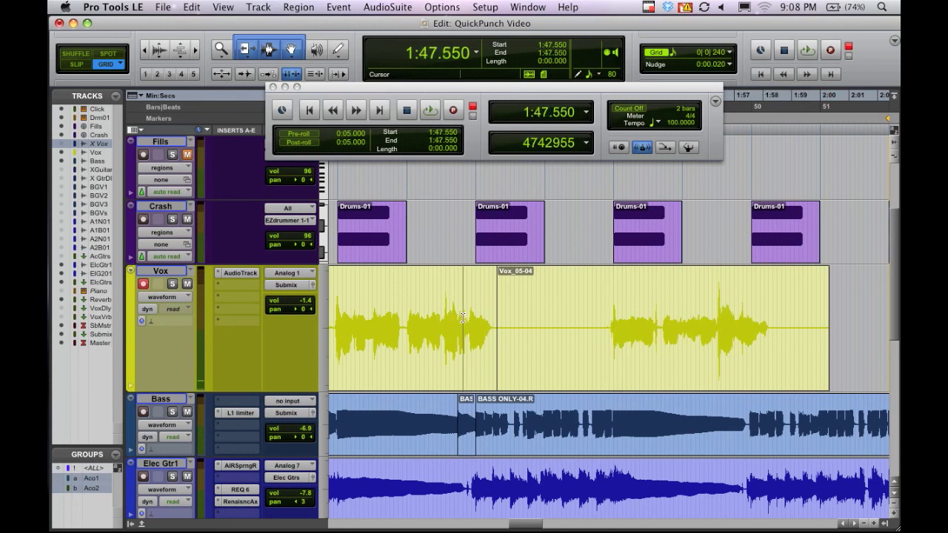
key(space)
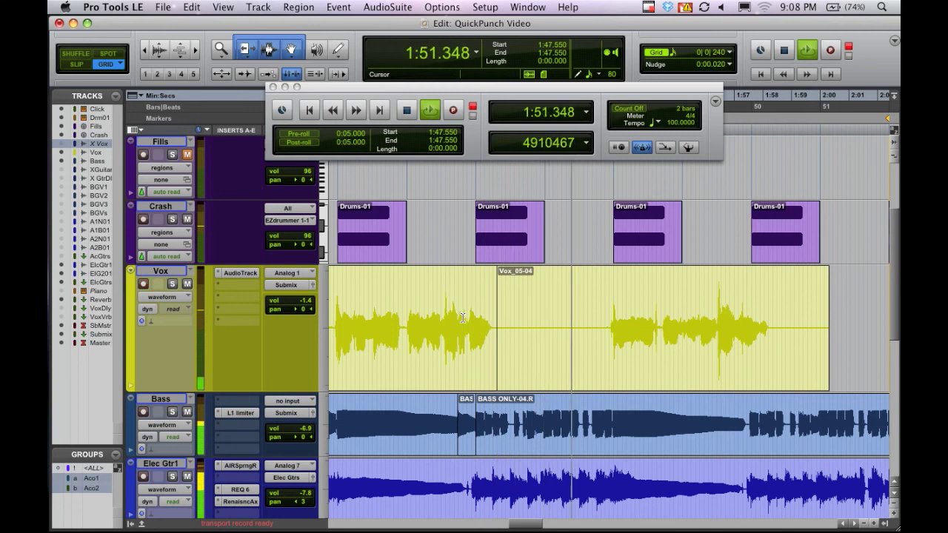
key(super+space)
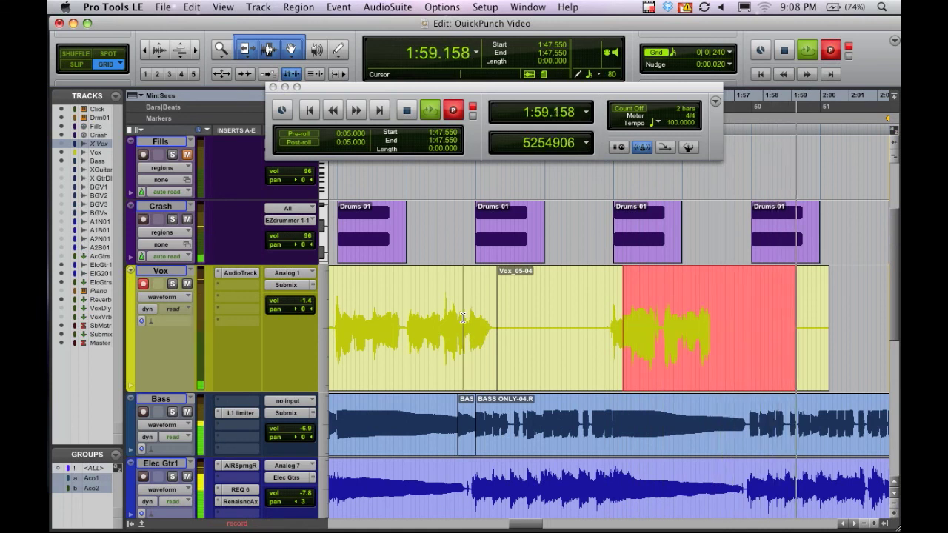
key(space)
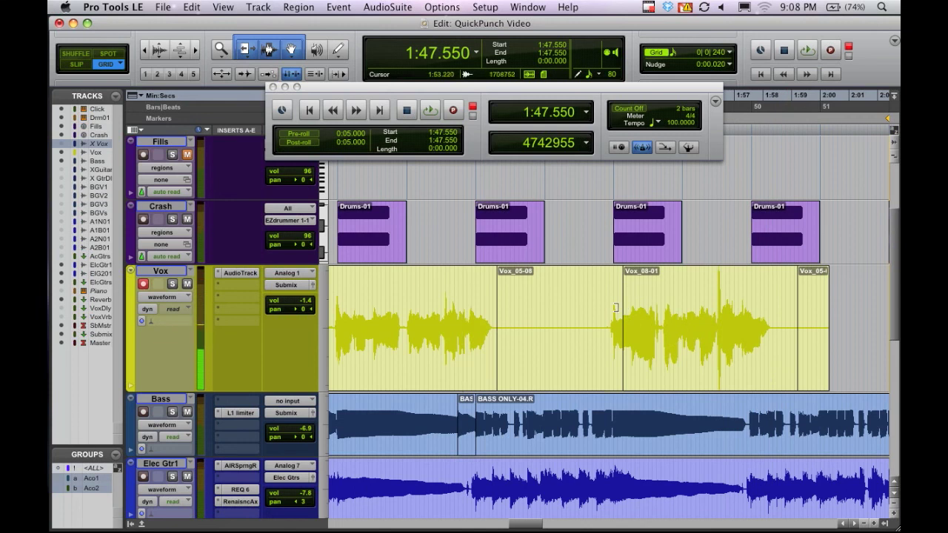
click(606, 307)
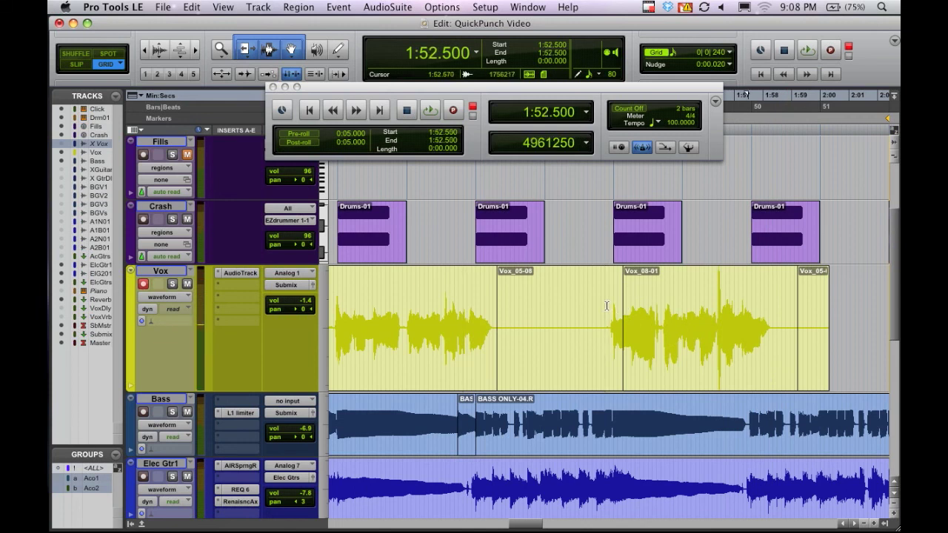
click(601, 303)
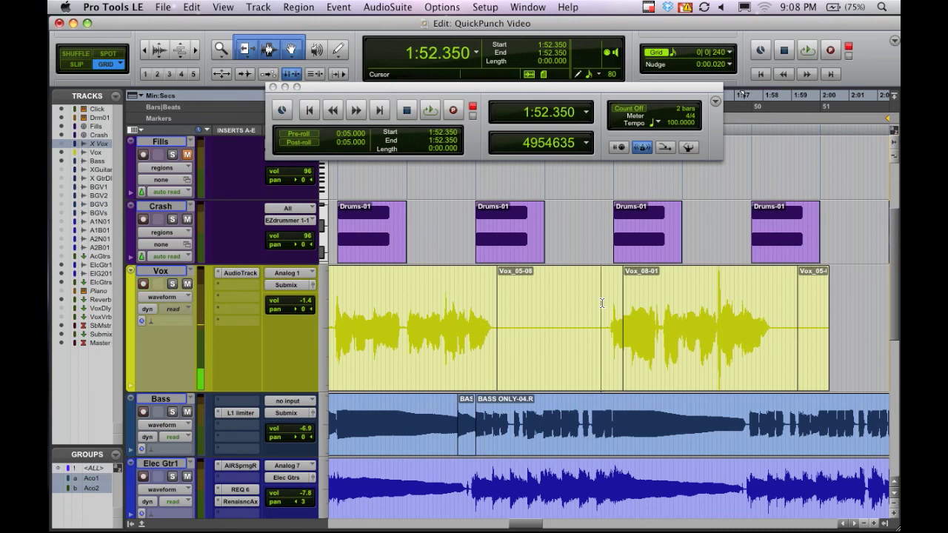
key(space)
key(space)
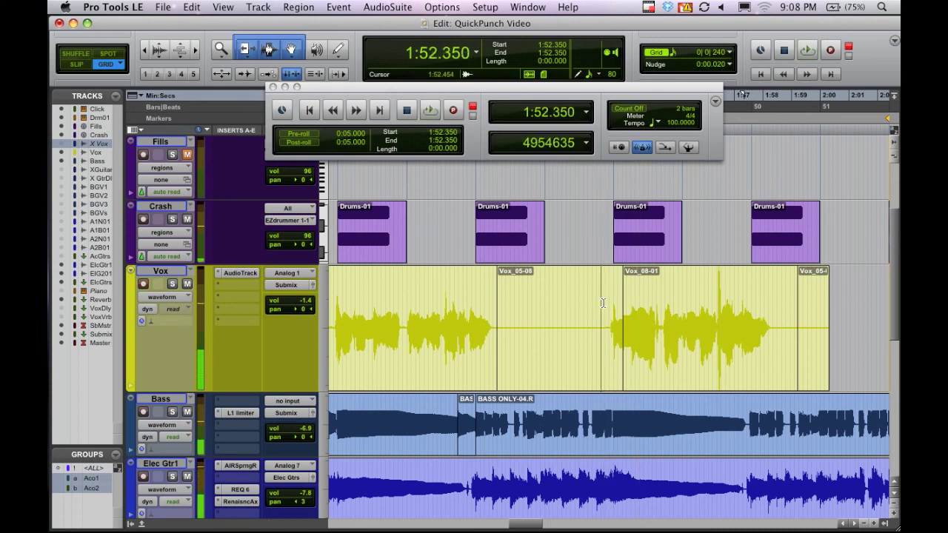
key(shift+r)
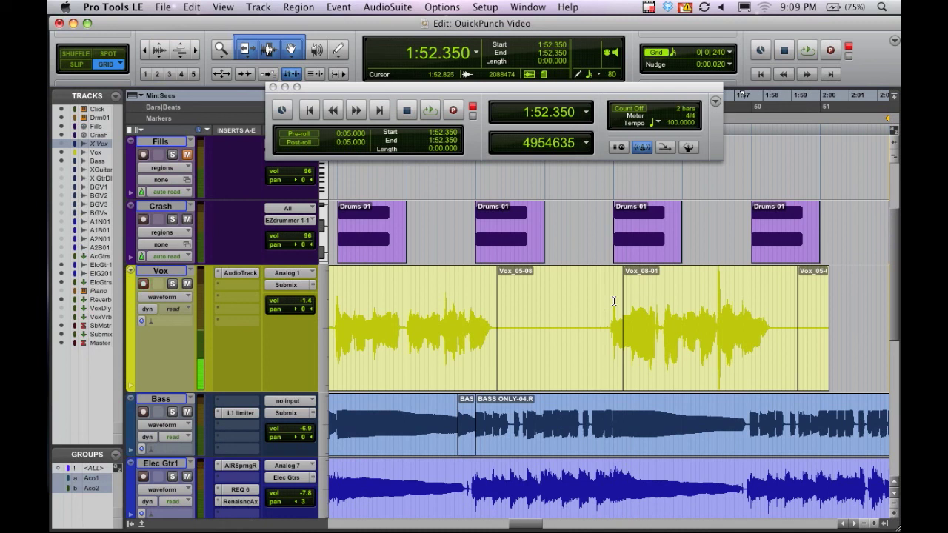
click(711, 350)
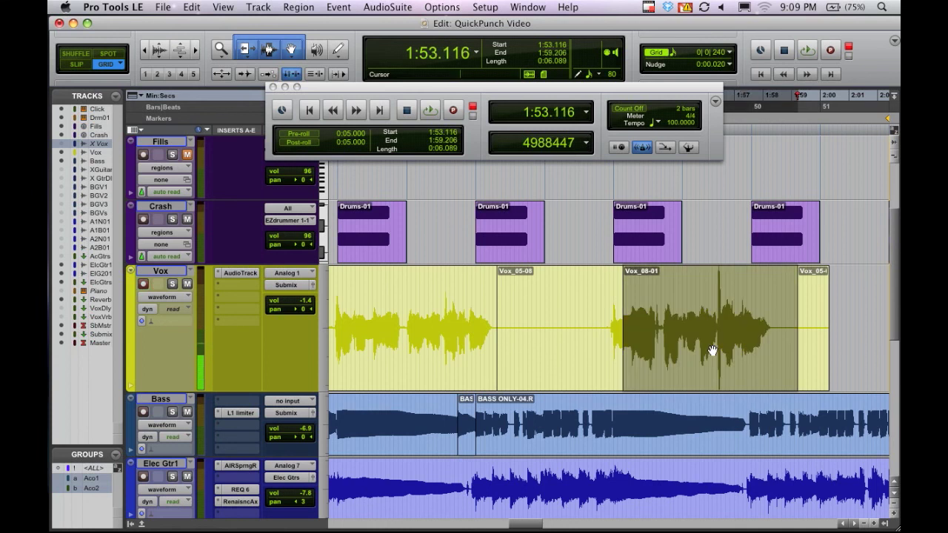
key(super+bracketright)
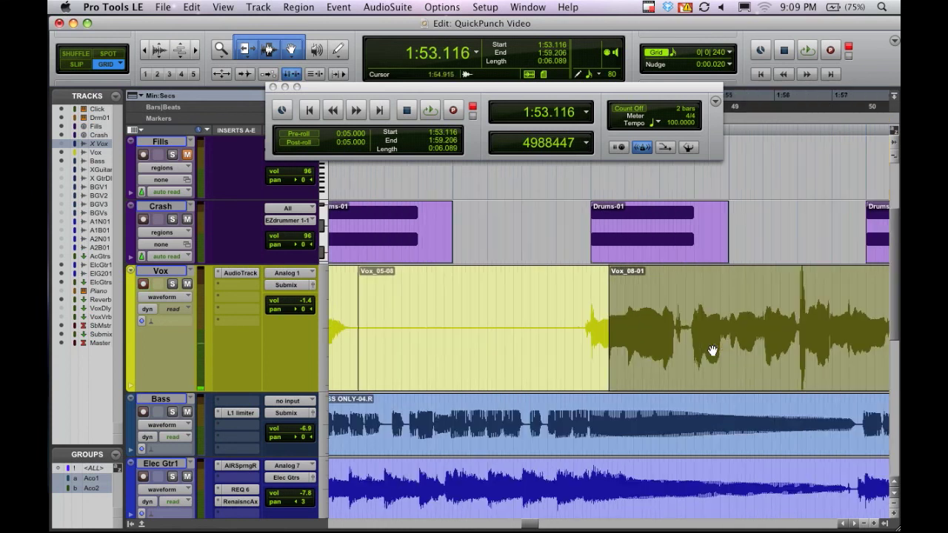
key(super+bracketleft)
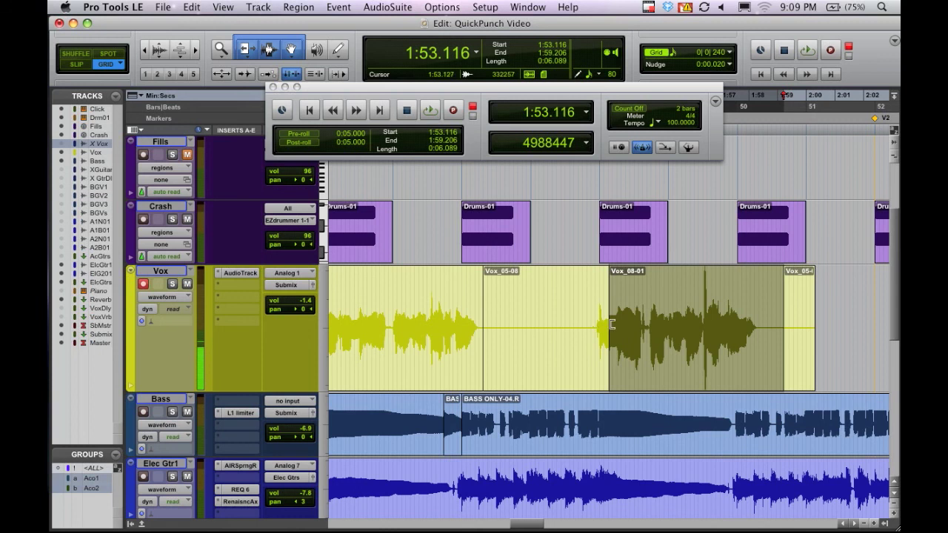
- Extend Vox_08-01's start to 1:51.900 with Trim Start, then undo the change
drag(613, 320, 441, 319)
key(super+t)
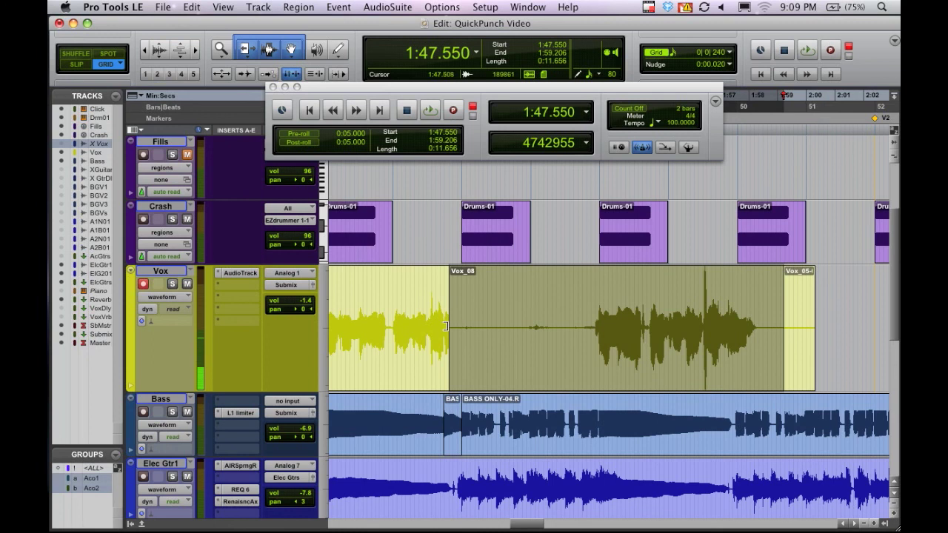
key(super+z)
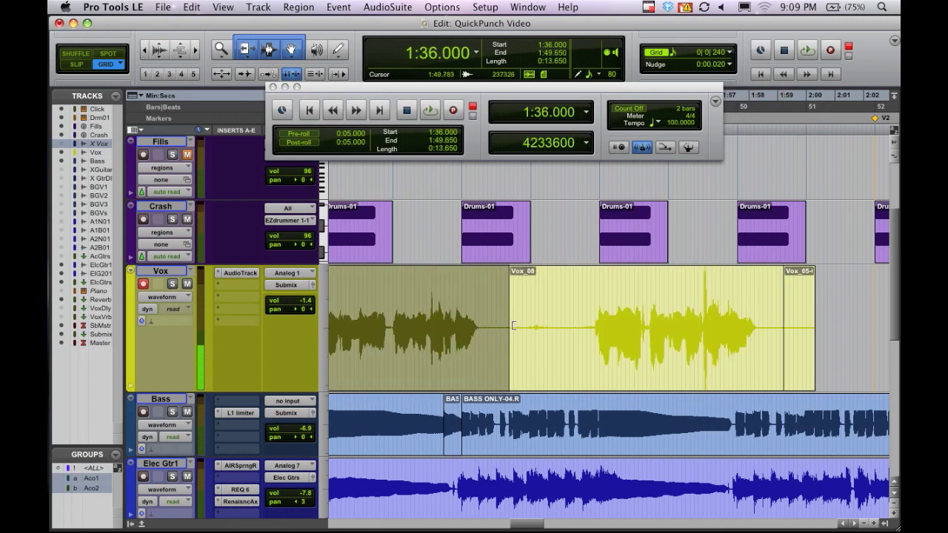
- Play back from 1:52.500 to check the join, then trim Vox_08's start later, creating Vox_08-02
click(557, 318)
click(590, 317)
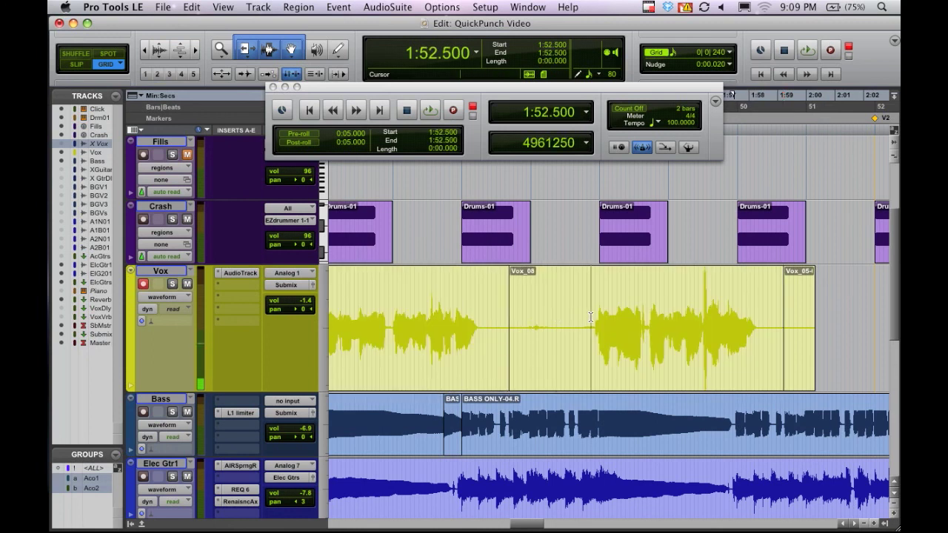
key(space)
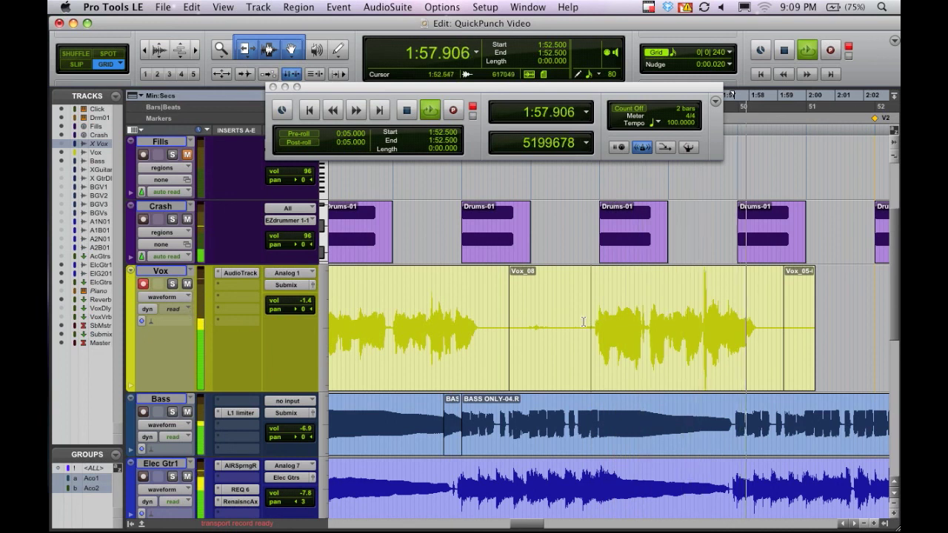
key(space)
drag(512, 327, 608, 333)
- Pull Vox_08-02's start back to 1:52.350, closing the gap before it
click(497, 333)
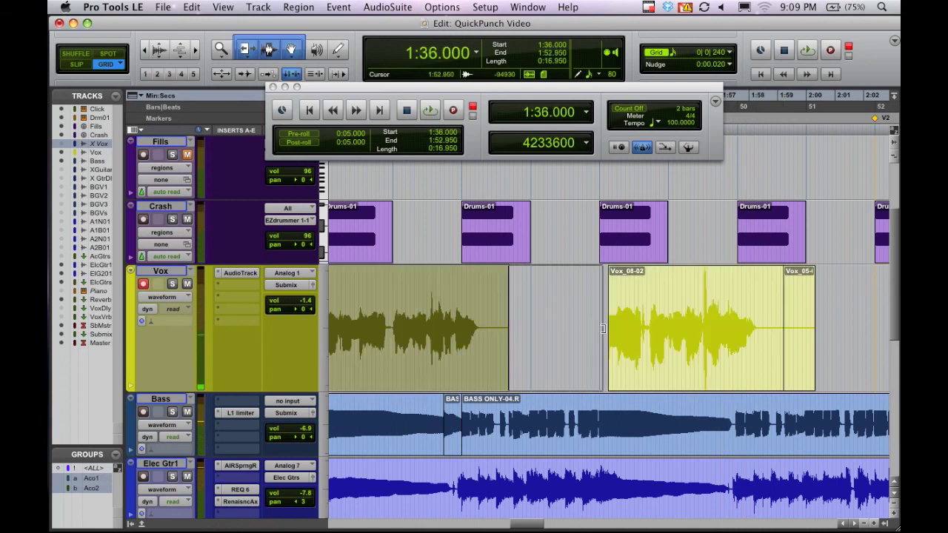
drag(606, 326, 584, 327)
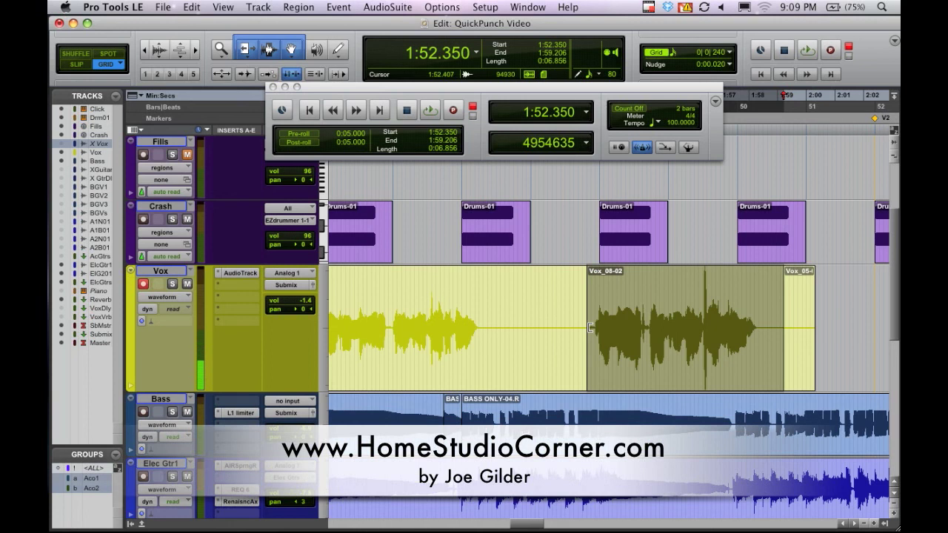
- Zoom out with Cmd+[ and select 1:40.200 to 1:50.400 on the Vox track
key(super+bracketleft)
key(super+bracketleft)
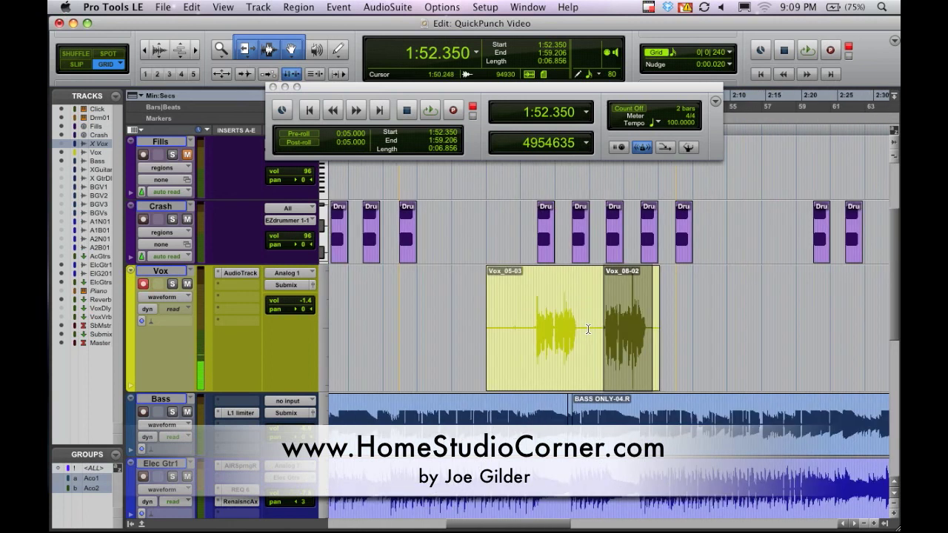
click(588, 327)
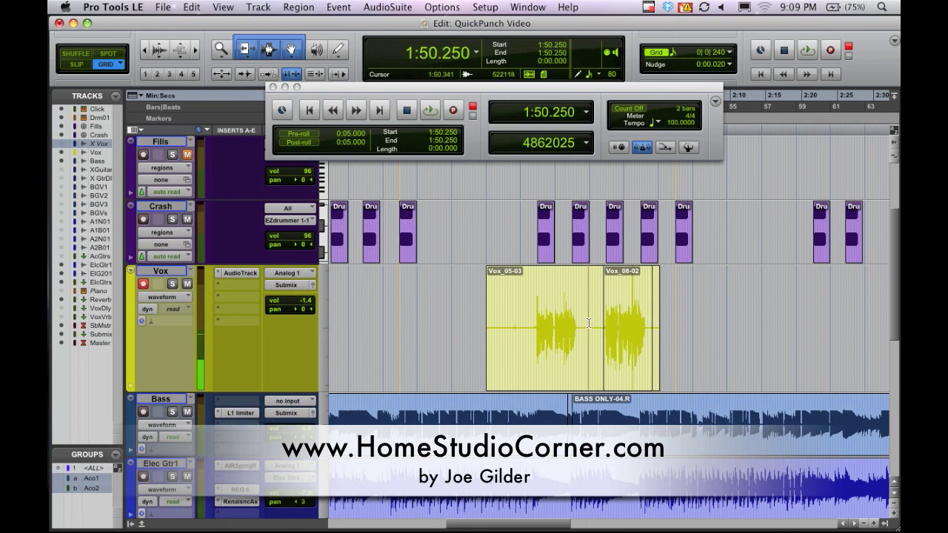
drag(591, 327, 516, 328)
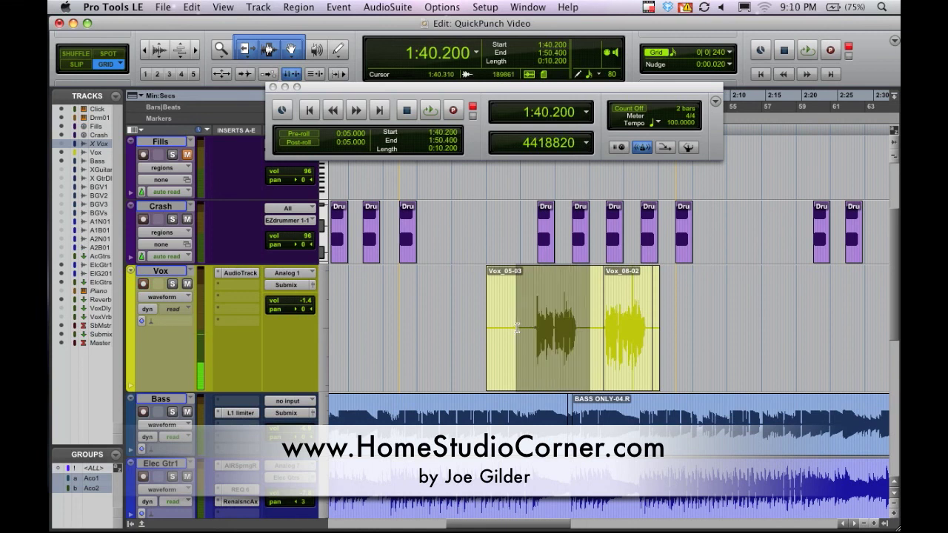